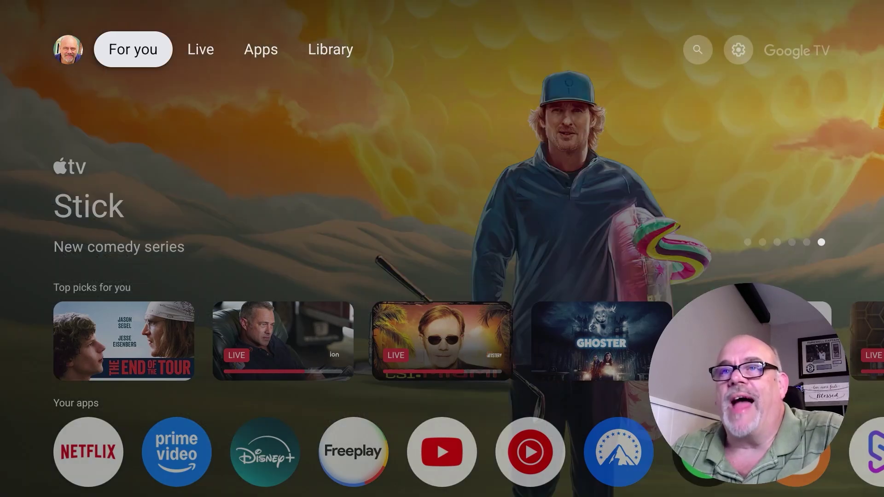
Open the search for apps and games on the Apps page
key("Right")
key("Right")
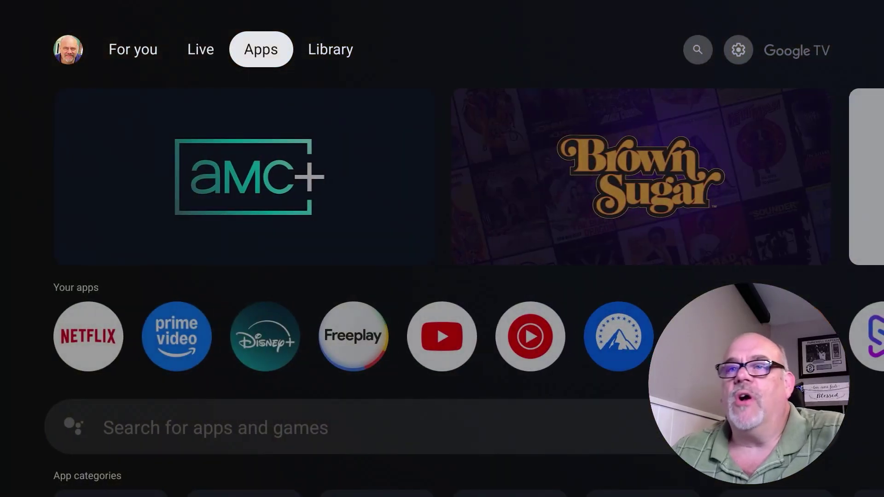
key("Down")
key("Down")
key("Down")
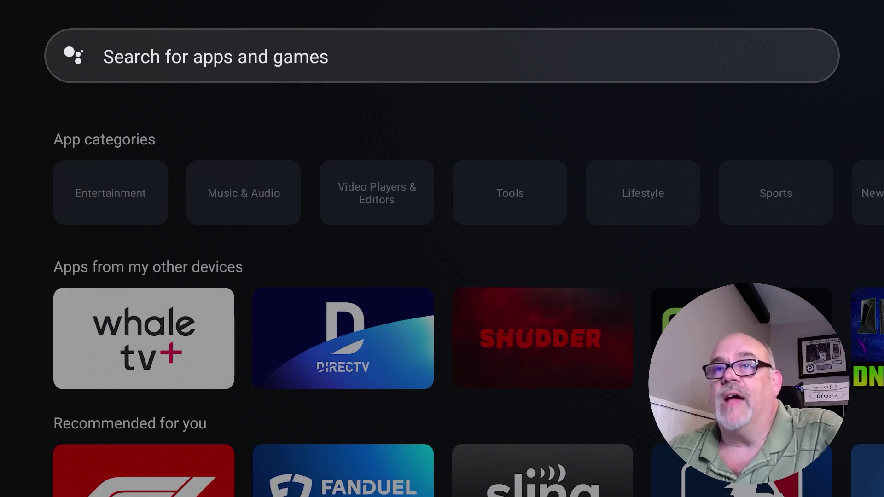
key("Return")
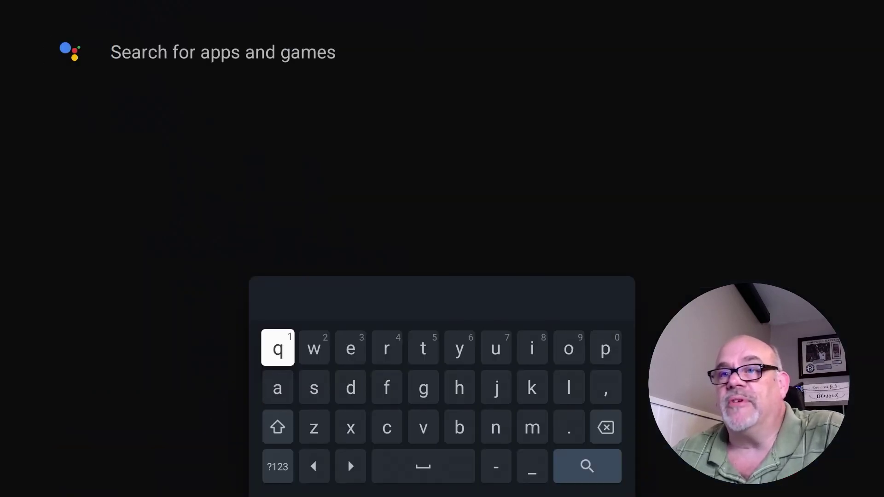
Search the apps and games for "tvquick"
key("Down")
key("Up")
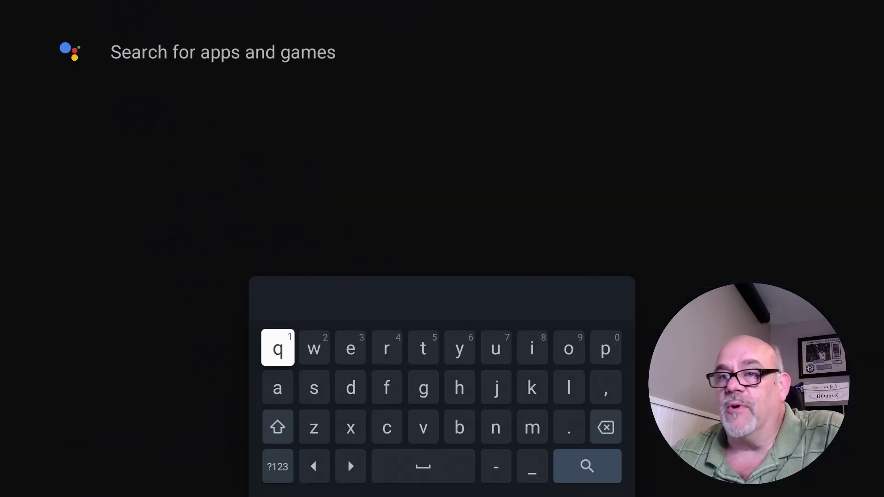
key("Right")
key("Right")
key("Right")
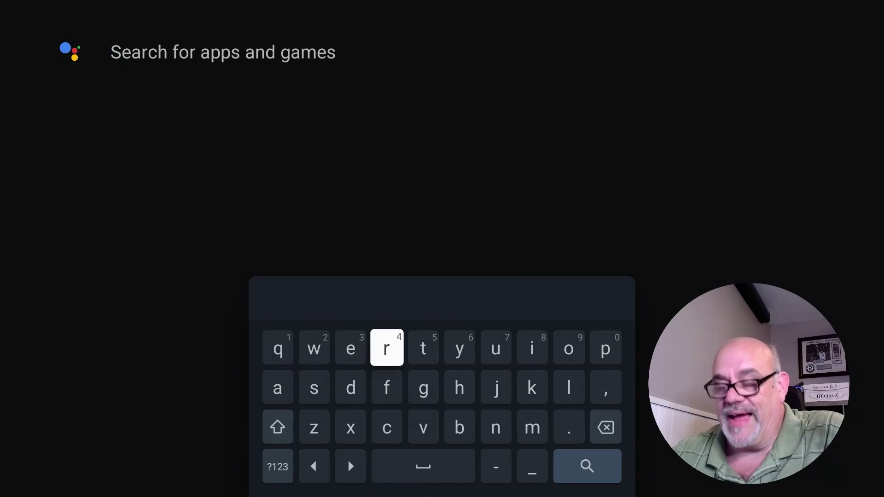
key("Right")
key("Return")
key("Down")
key("Down")
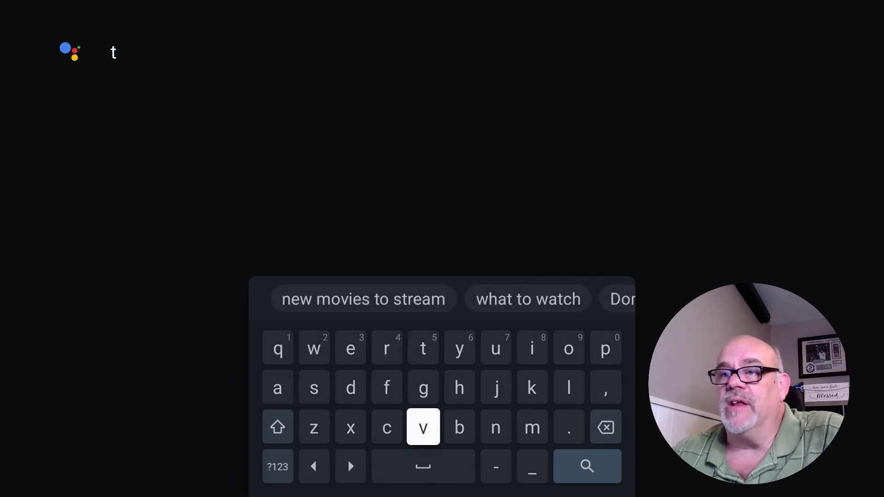
key("Return")
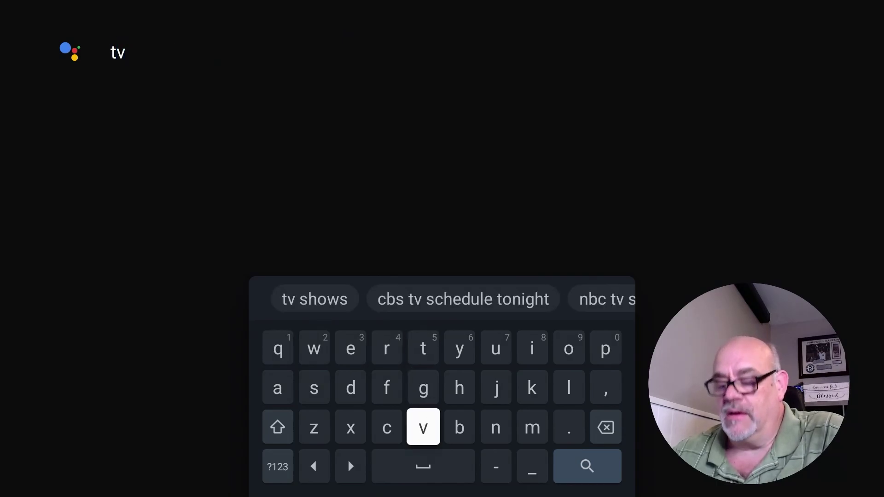
key("Up")
key("Up")
key("Left")
key("Left")
key("Left")
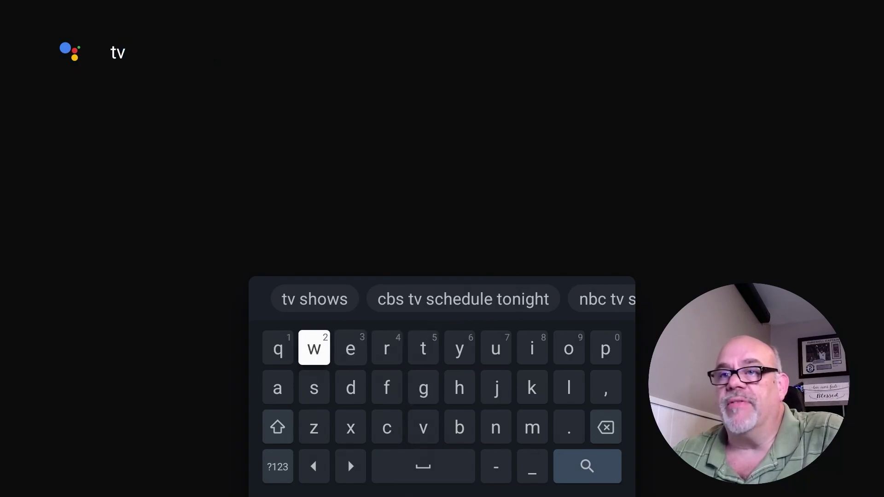
key("Left")
key("Return")
key("Right")
key("Right")
key("Right")
key("Right")
key("Right")
key("Return")
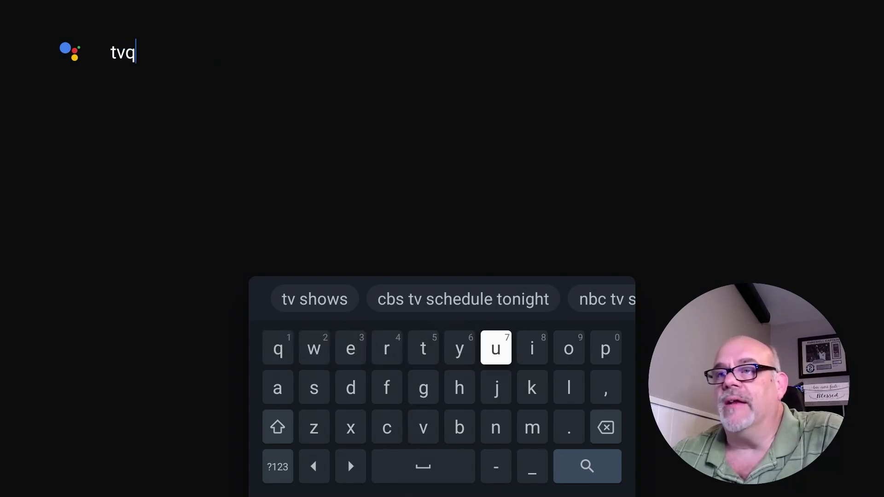
key("Right")
key("Return")
key("Down")
key("Down")
type("ck")
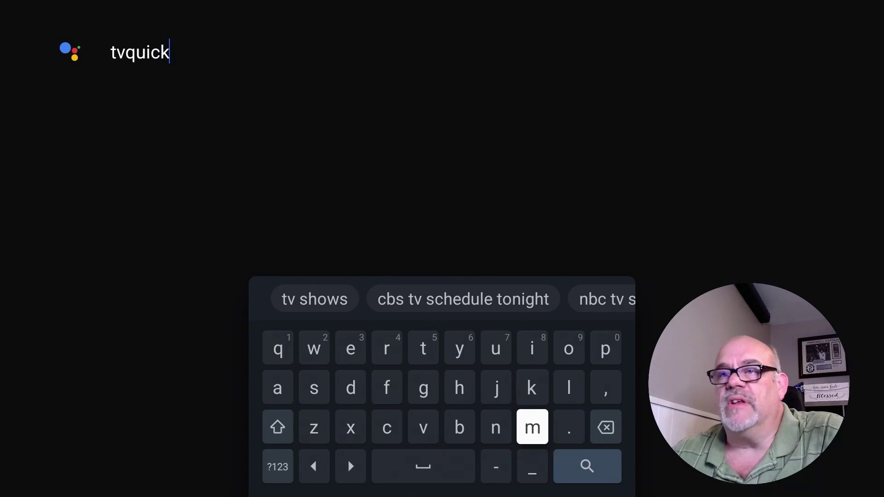
key("Down")
key("Right")
key("Return")
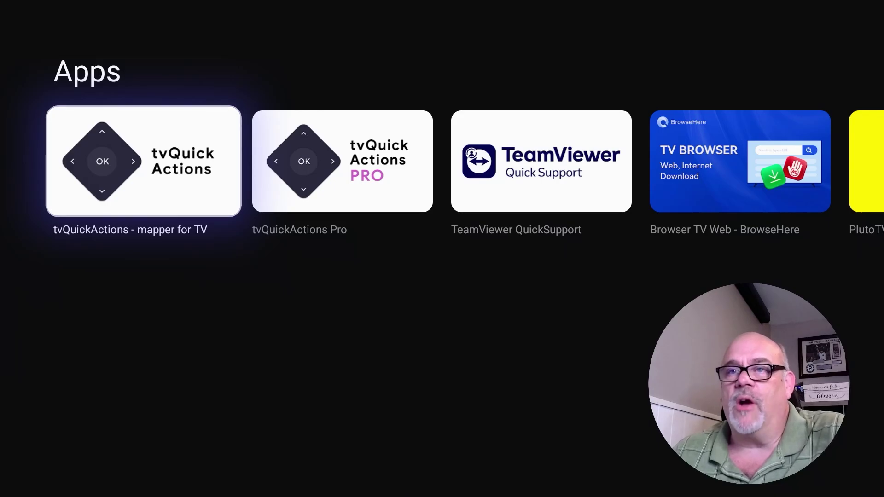
Install the free tvQuickActions - mapper for TV app from the search results and launch it
key("Return")
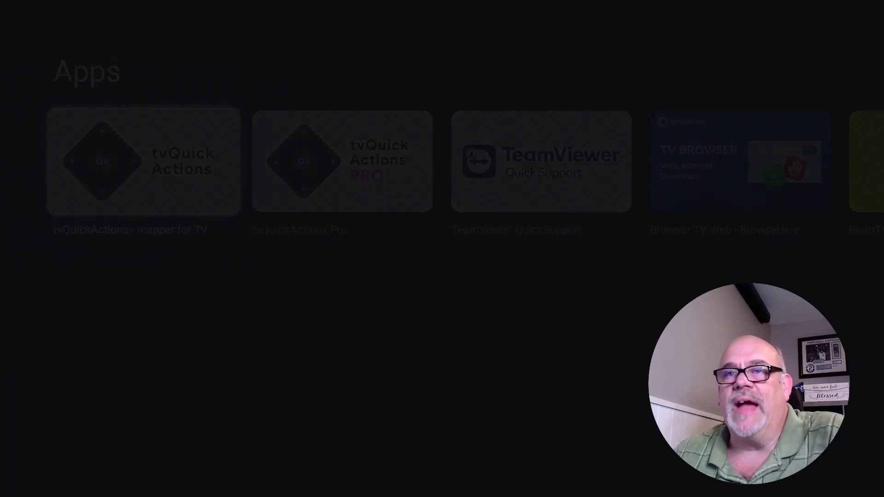
key("Return")
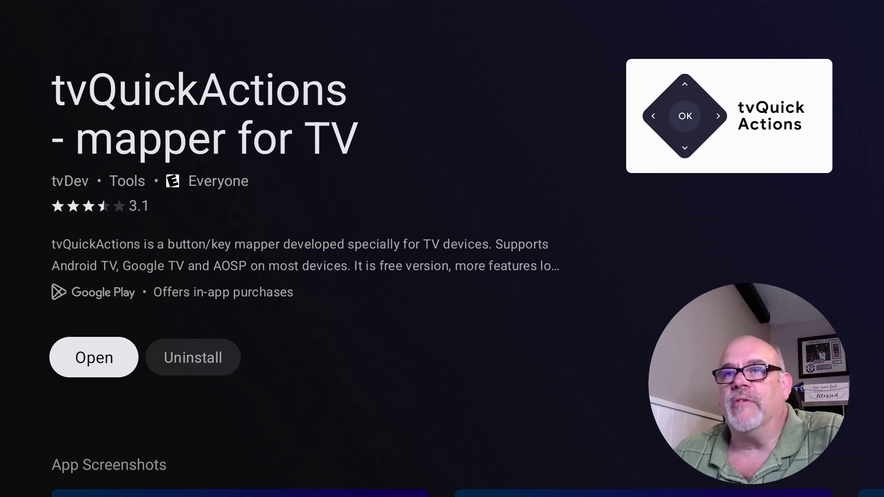
key("Return")
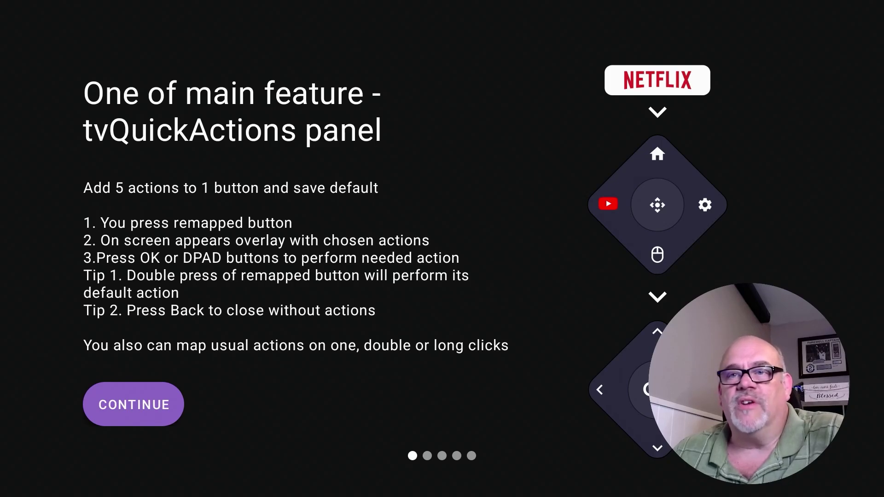
Go through the tvQuickActions introduction, declining both the overlay permission and the disabling of battery optimization for now
key("Return")
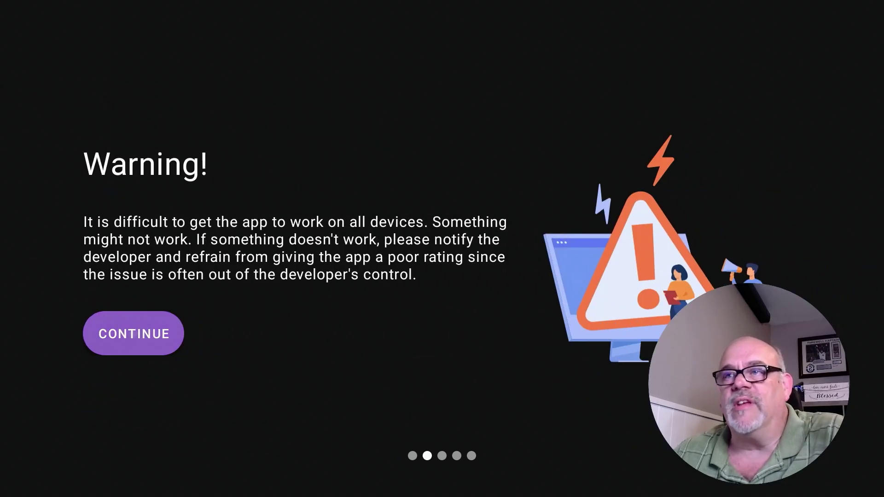
key("Return")
key("Return")
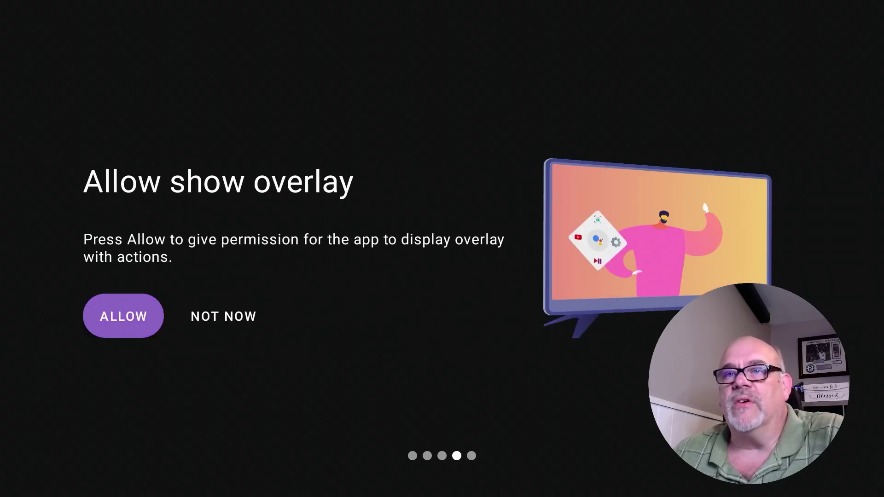
key("Right")
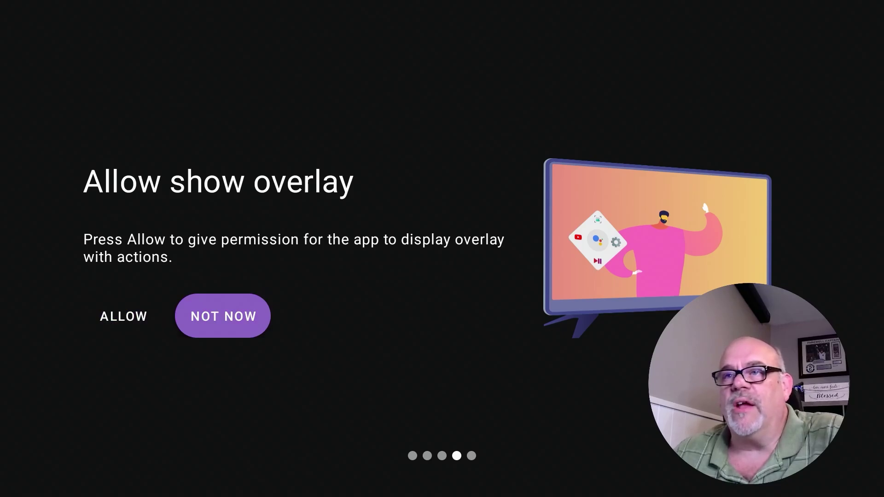
key("Return")
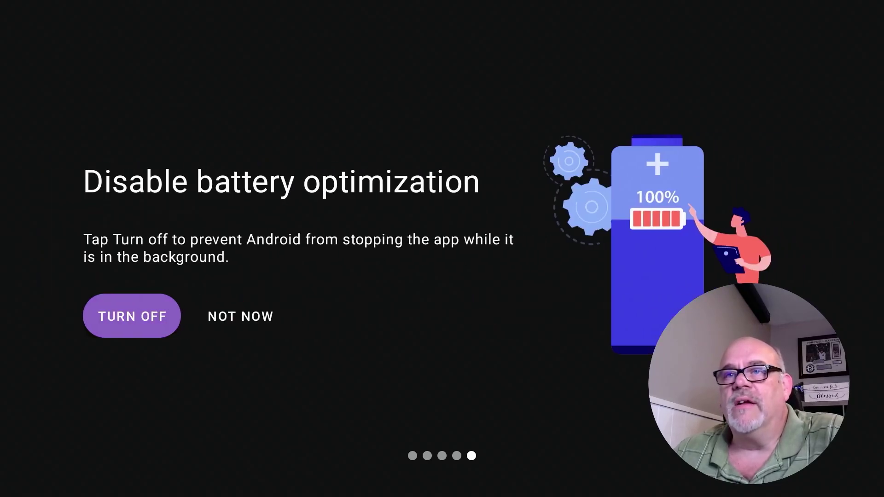
key("Right")
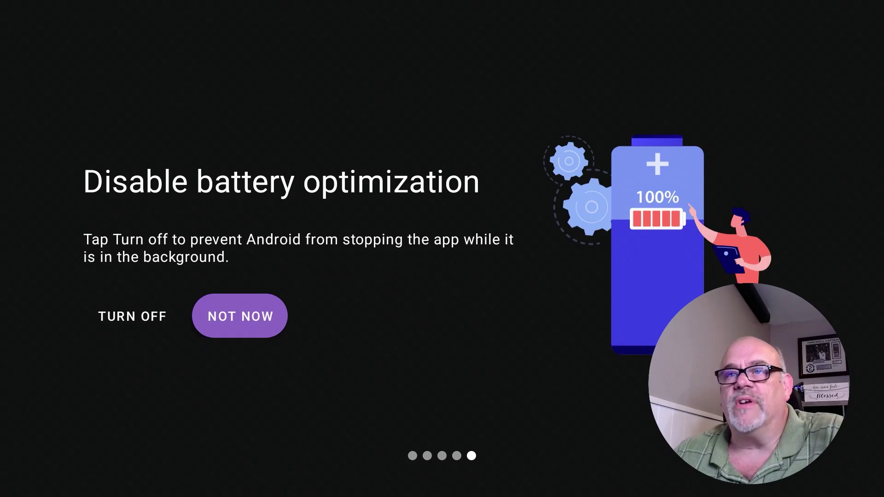
key("Return")
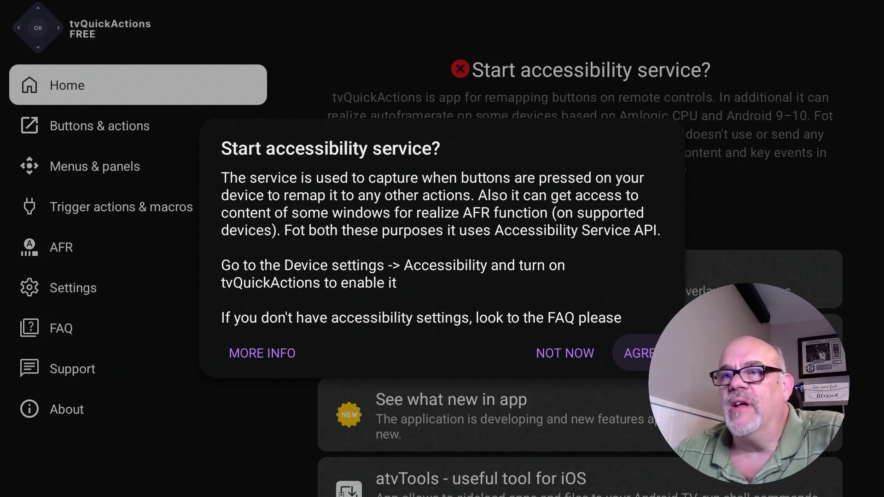
Agree to start the tvQuickActions accessibility service
key("Left")
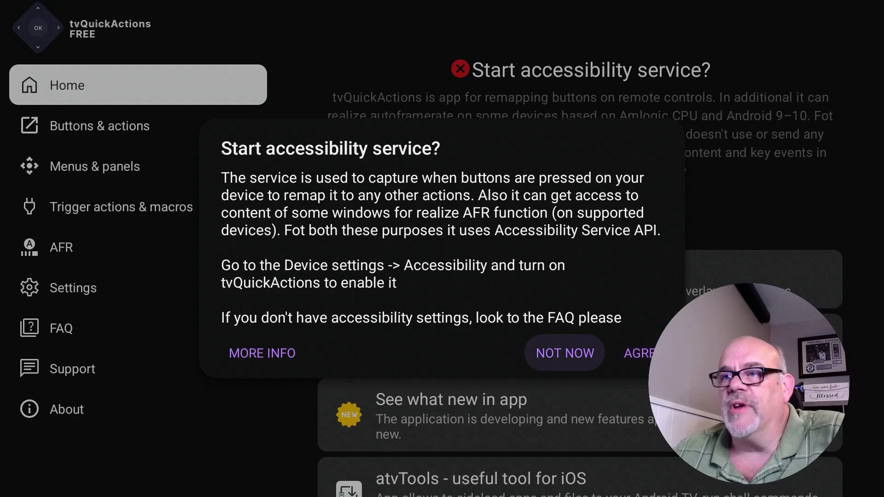
key("Right")
key("Return")
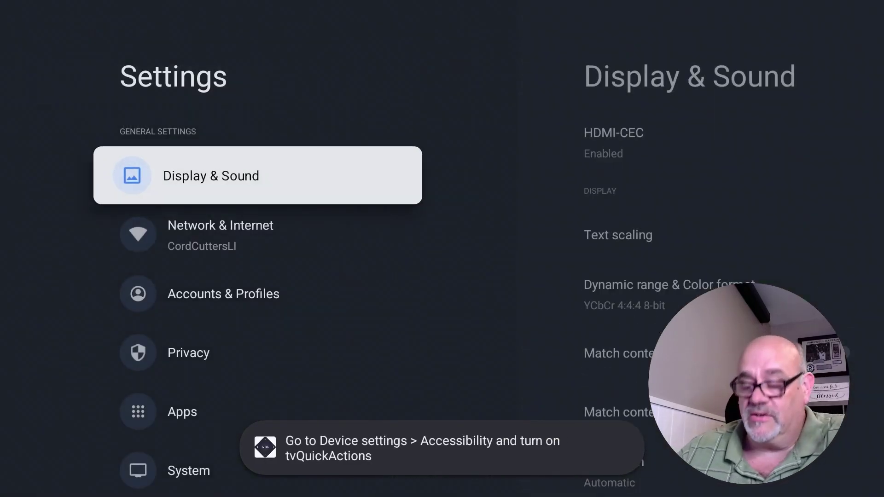
Open the Accessibility section of the device settings
key("Down")
key("Down")
key("Down")
key("Down")
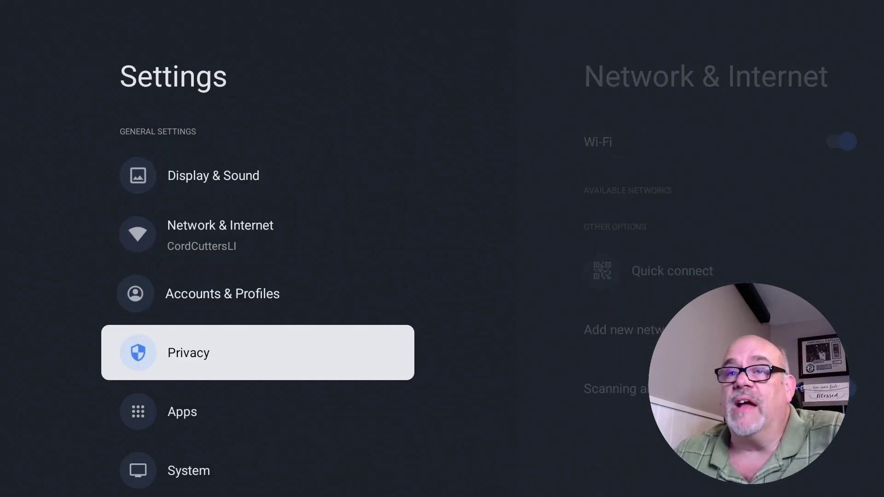
key("Down")
key("Down")
key("Return")
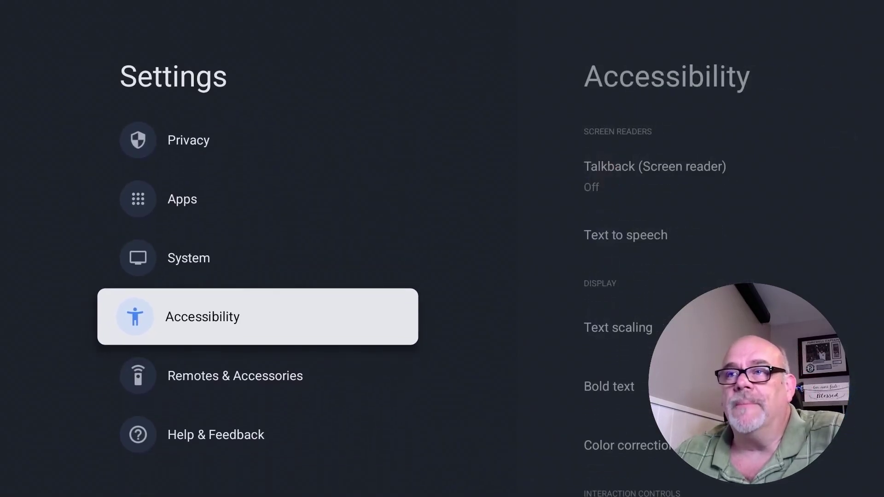
Enable the tvQuickActions accessibility service, confirm its use, and open its configuration
key("Down")
key("Down")
key("Down")
key("Down")
key("Down")
key("Down")
key("Down")
key("Down")
key("Down")
key("Down")
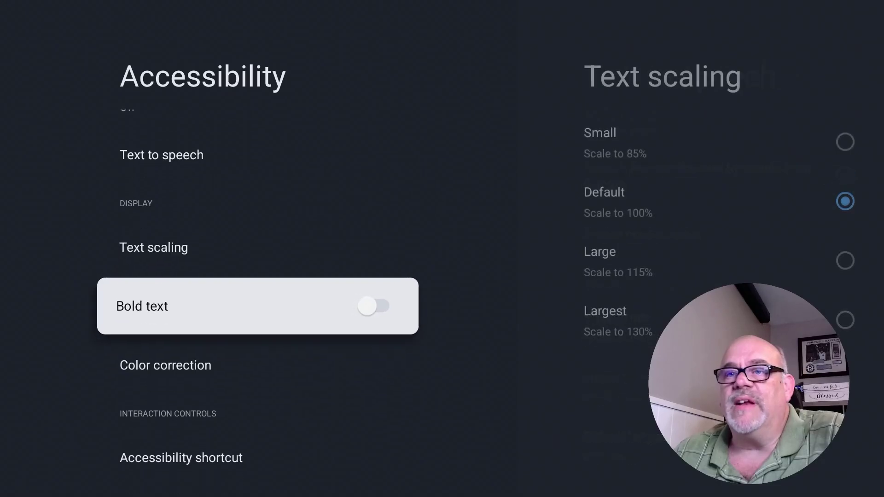
key("Down")
key("Down")
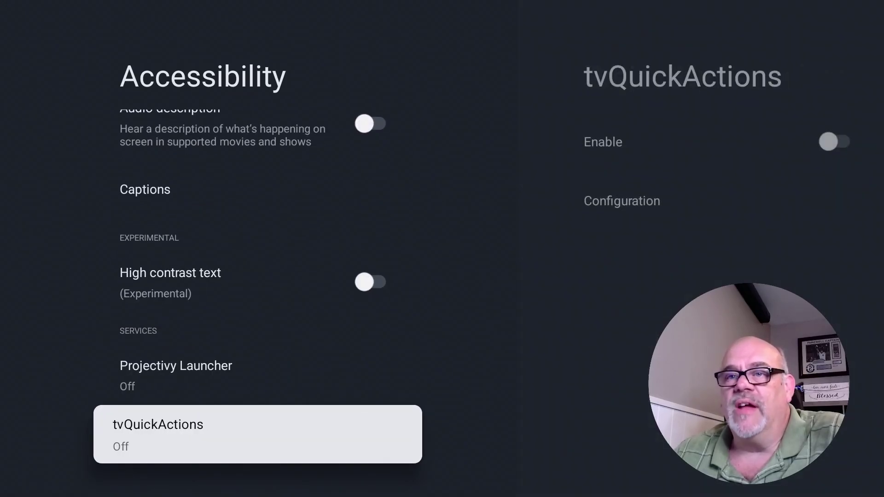
key("Return")
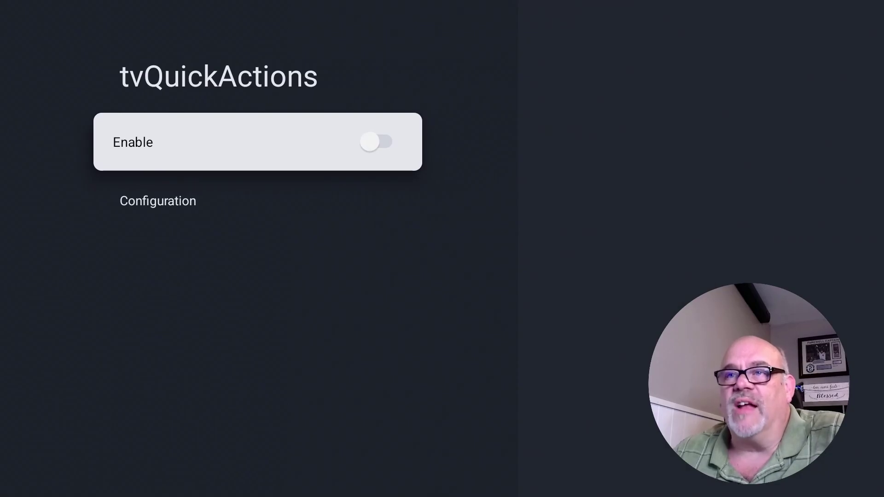
key("Return")
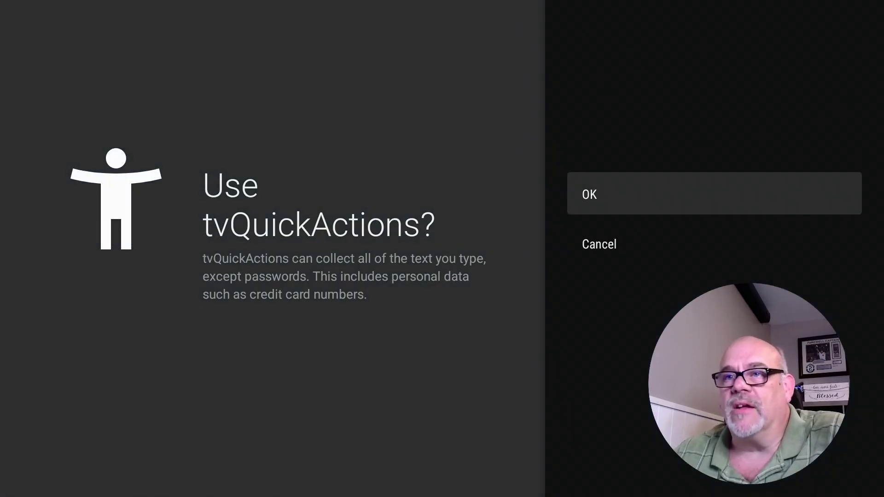
key("Return")
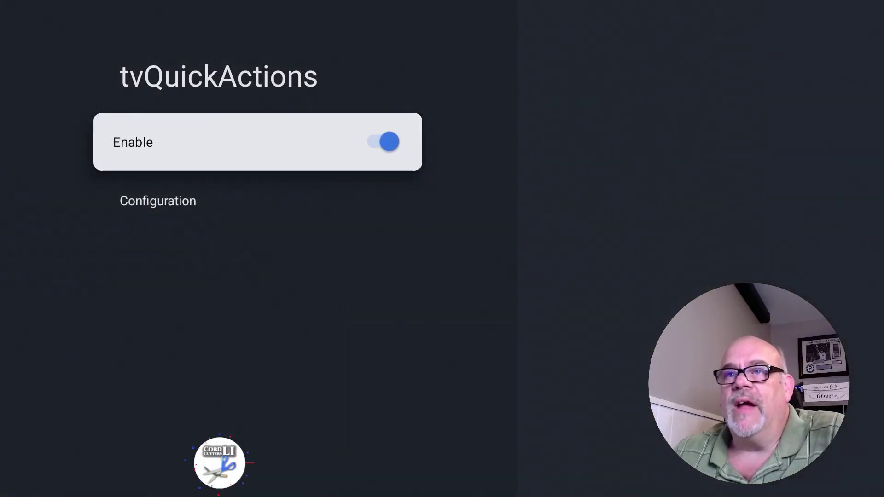
key("Down")
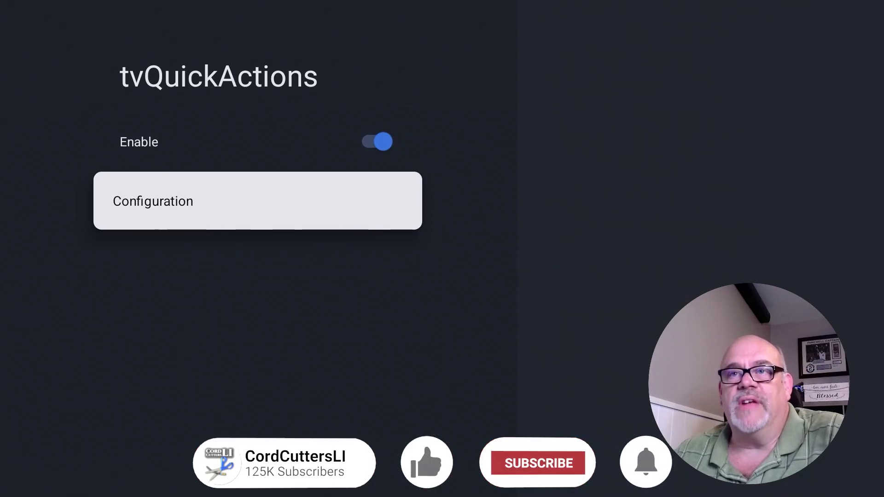
key("Return")
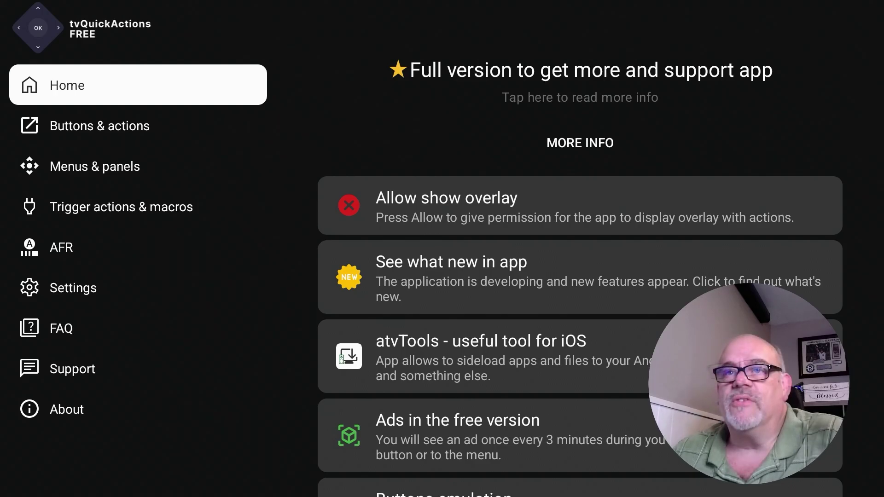
Add a new button entry in Buttons & actions and register the remote's BUTTON_9 as its current button
left_click(138, 125)
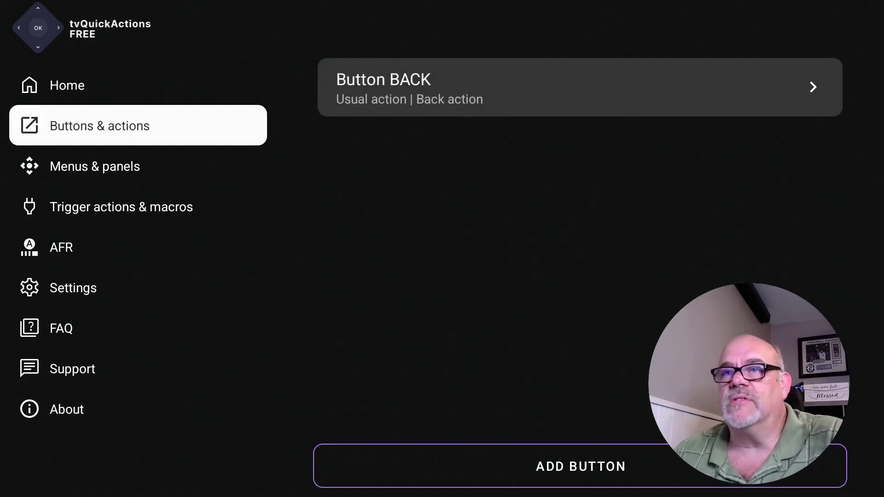
key("Right")
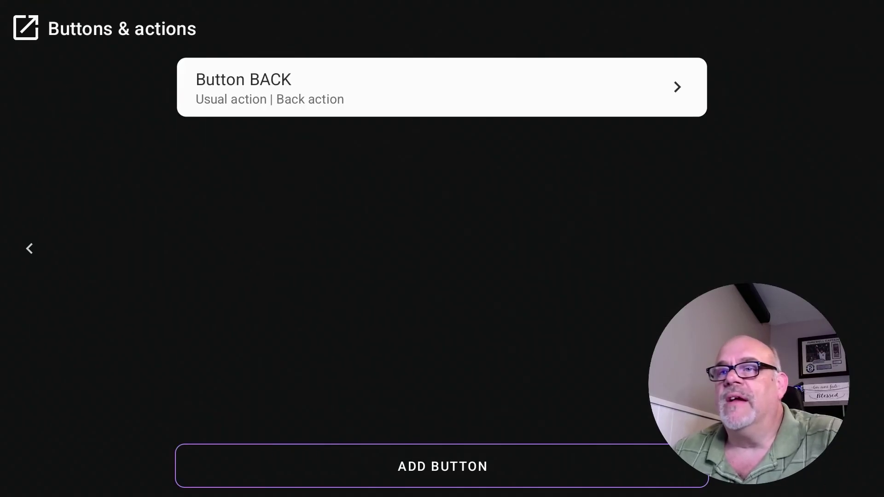
key("Down")
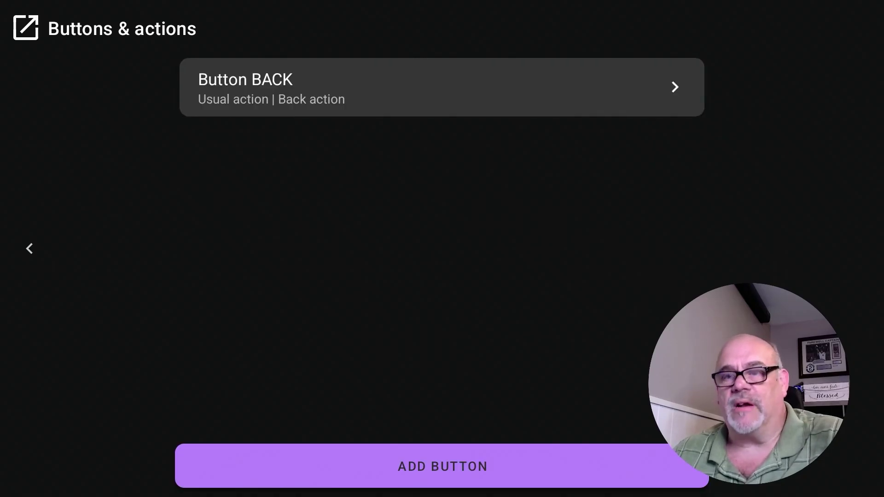
key("Return")
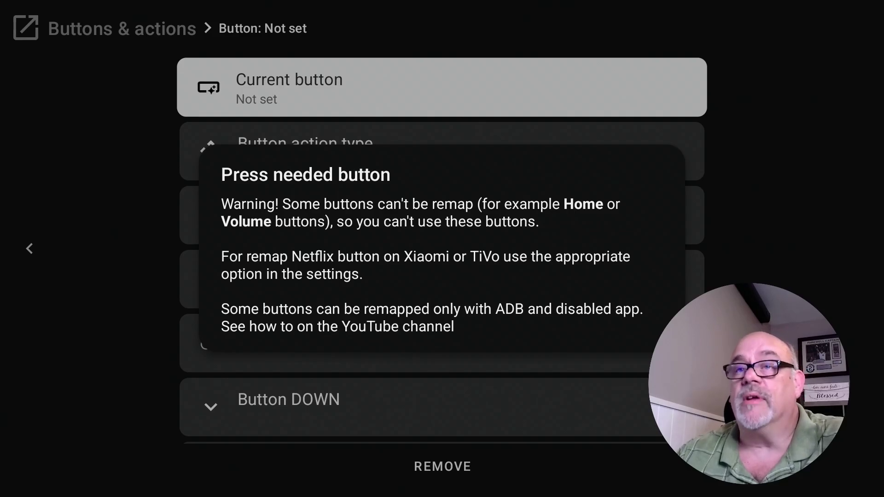
key("9")
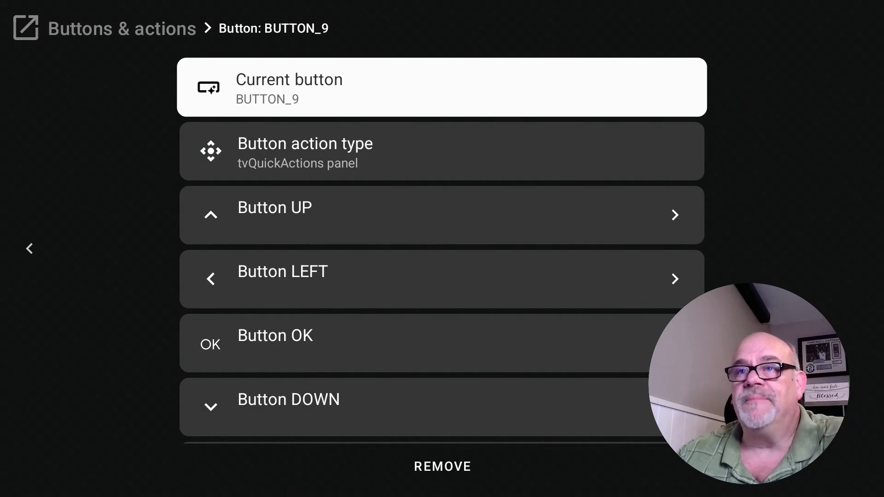
Set the action type of BUTTON_9 to Usual action
key("Down")
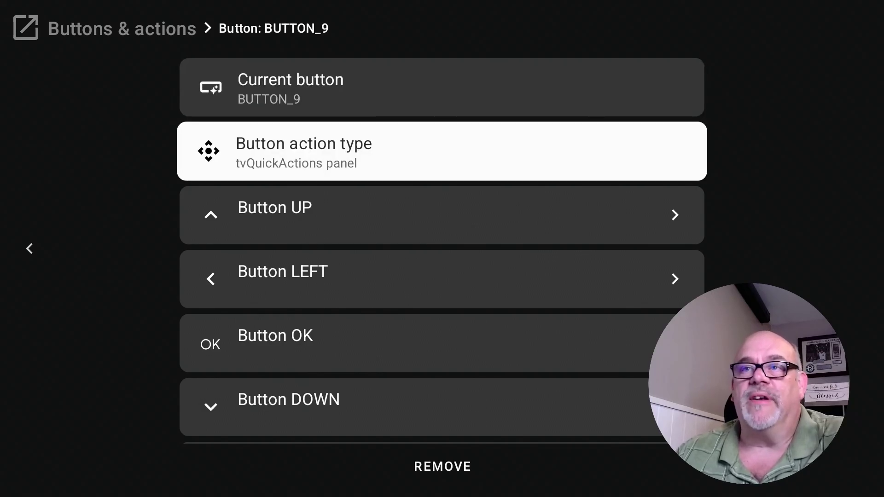
key("Return")
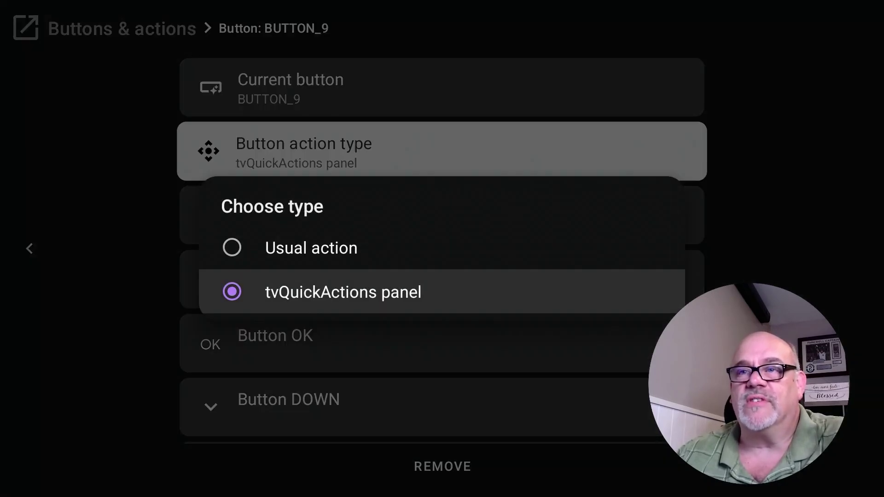
key("Up")
key("Return")
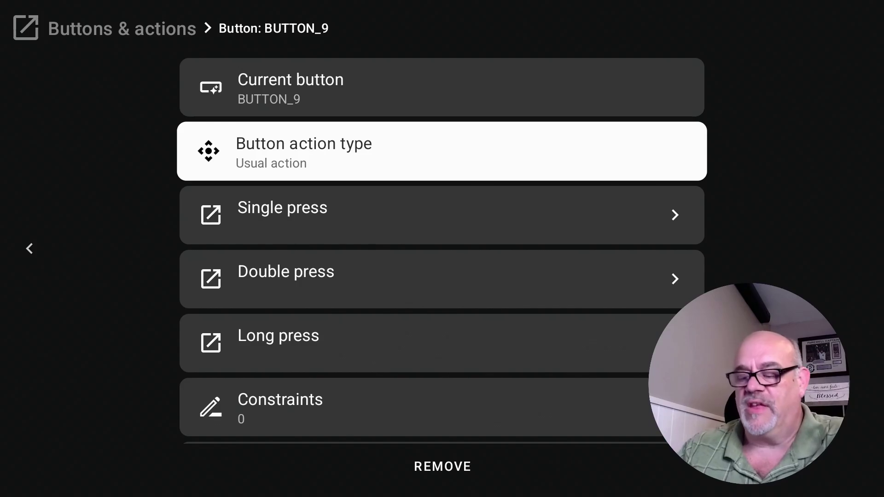
Open the app choices for the Single press action of BUTTON_9 and dismiss the advertisement
key("Down")
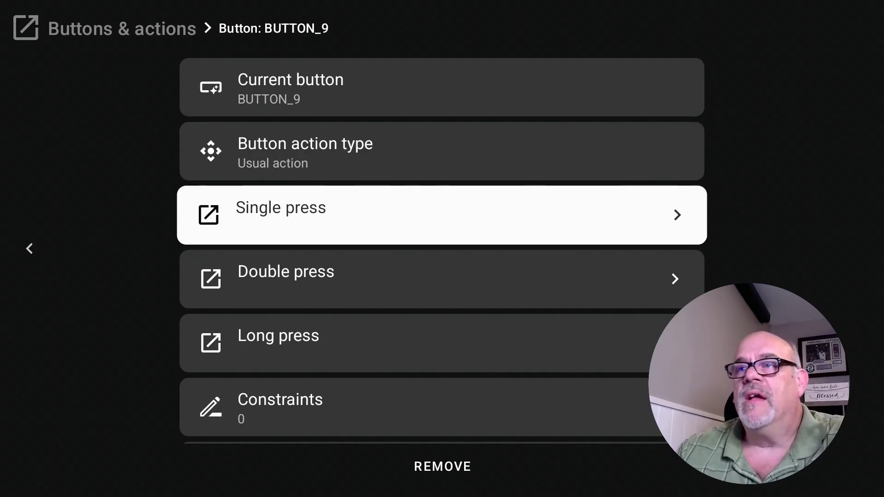
key("Return")
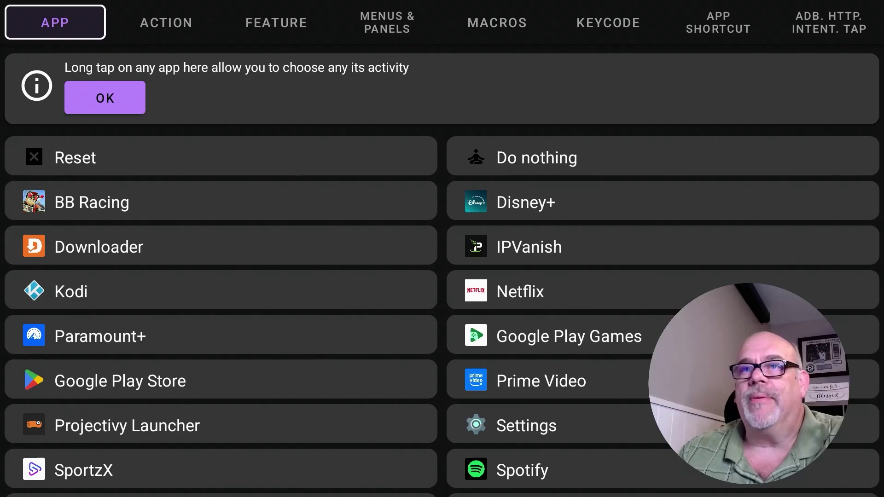
key("Down")
key("Down")
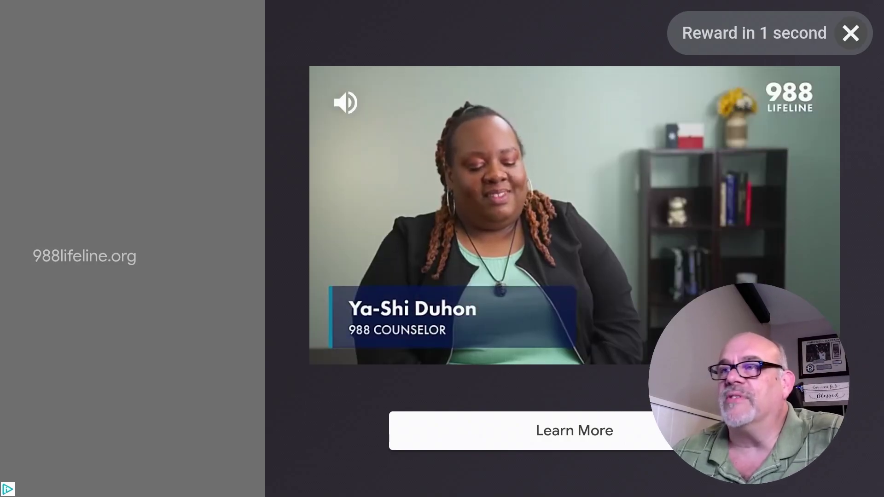
key("Right")
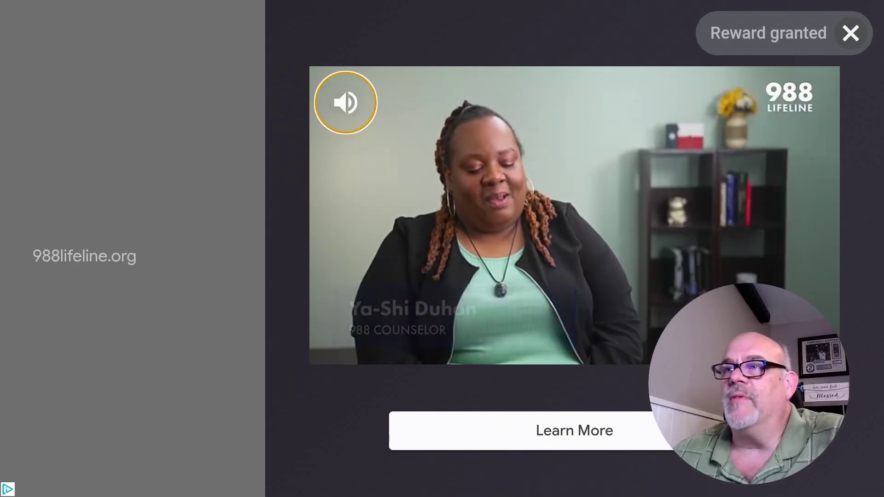
key("Right")
key("Return")
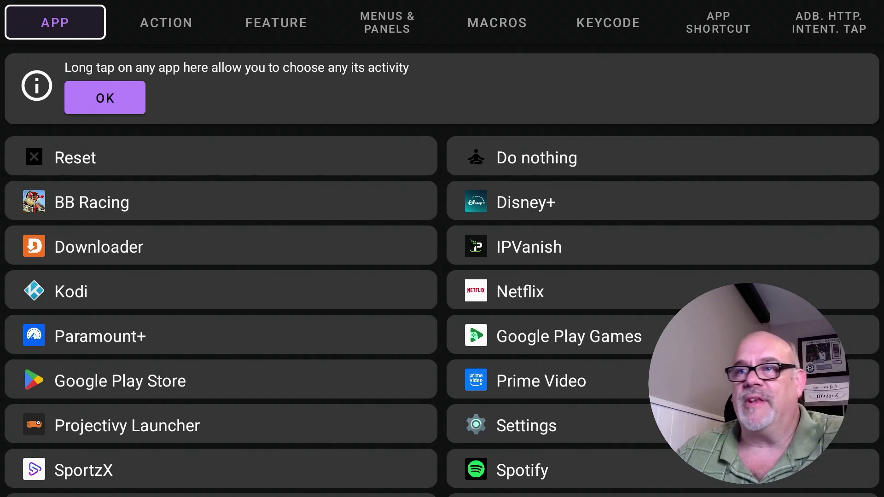
Assign the Kodi app to the Single press action of BUTTON_9
key("Down")
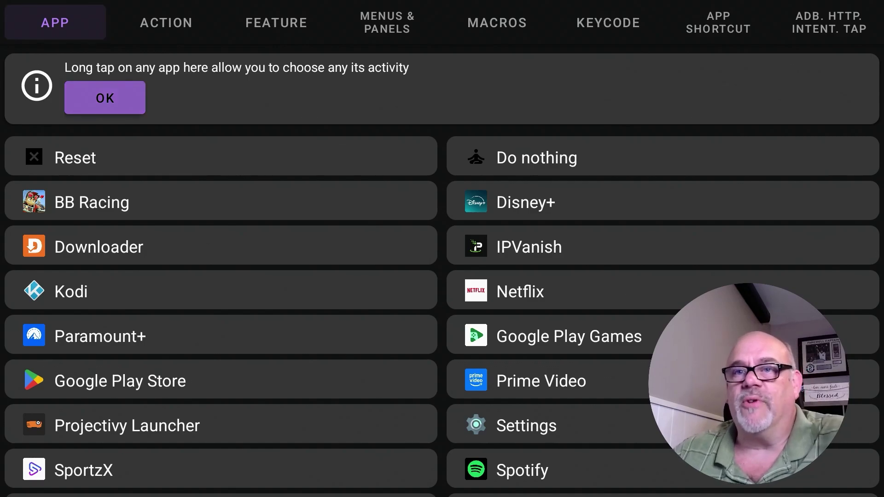
key("Down")
key("Up")
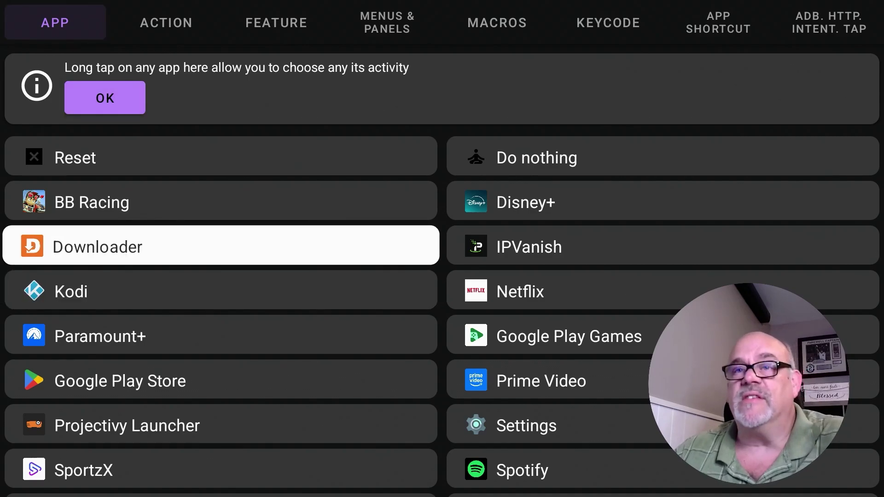
key("Down")
key("Up")
key("Up")
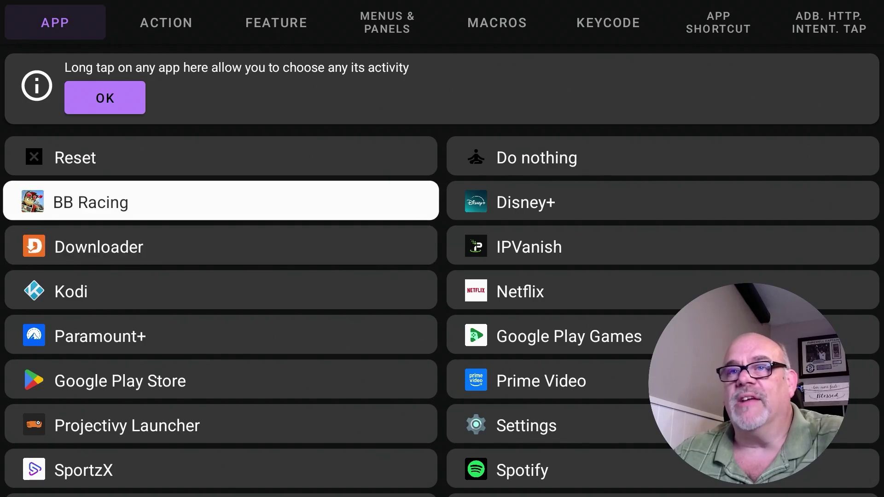
key("Down")
key("Down")
key("Return")
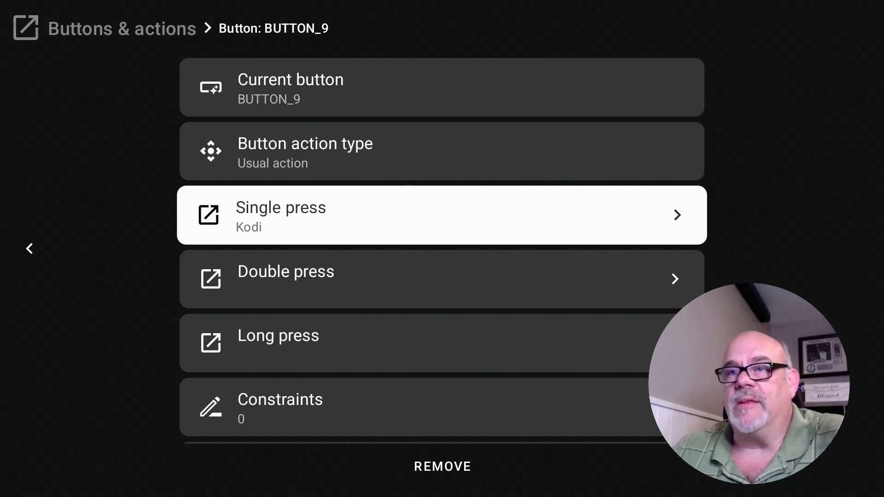
Return to the button list, add another entry and register the remote's BUTTON_10 as its current button
key("Escape")
key("Down")
key("Down")
key("Down")
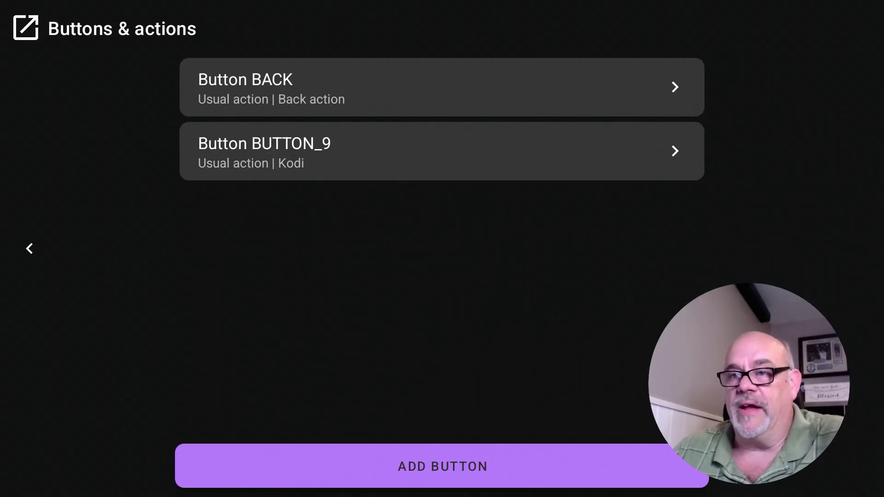
key("Return")
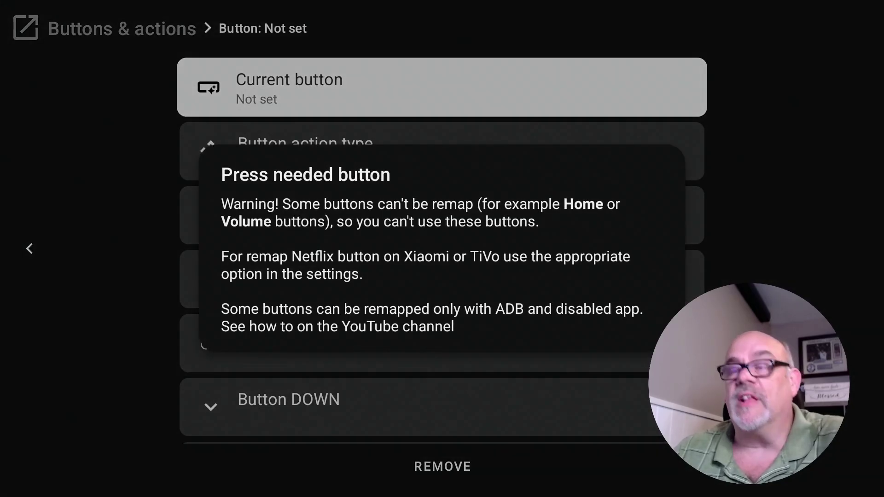
key("F10")
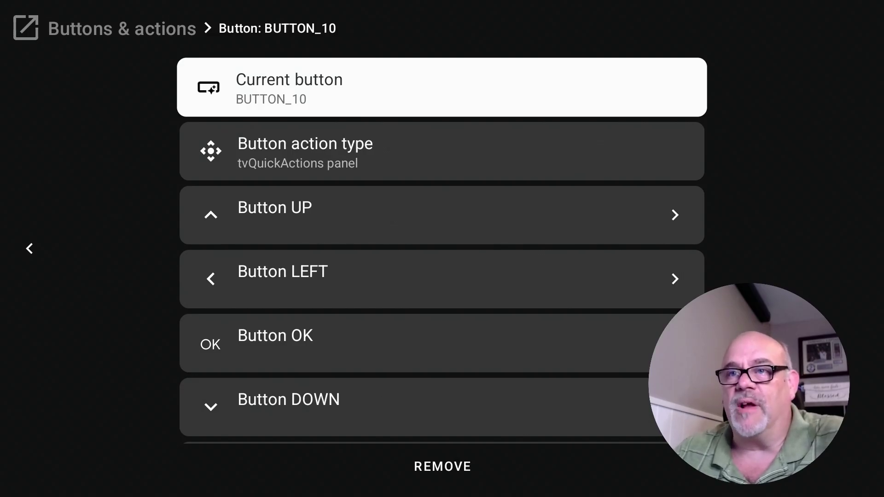
Set the action type of BUTTON_10 to Usual action
key("Down")
key("Return")
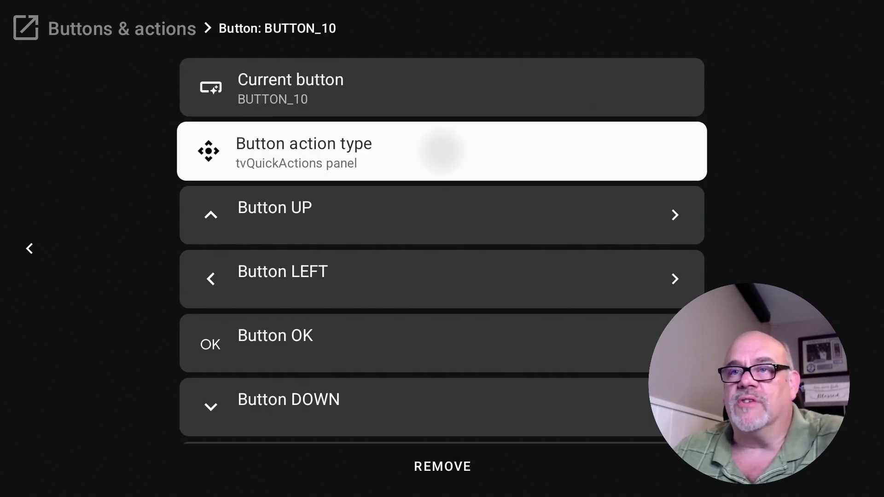
key("Up")
key("Return")
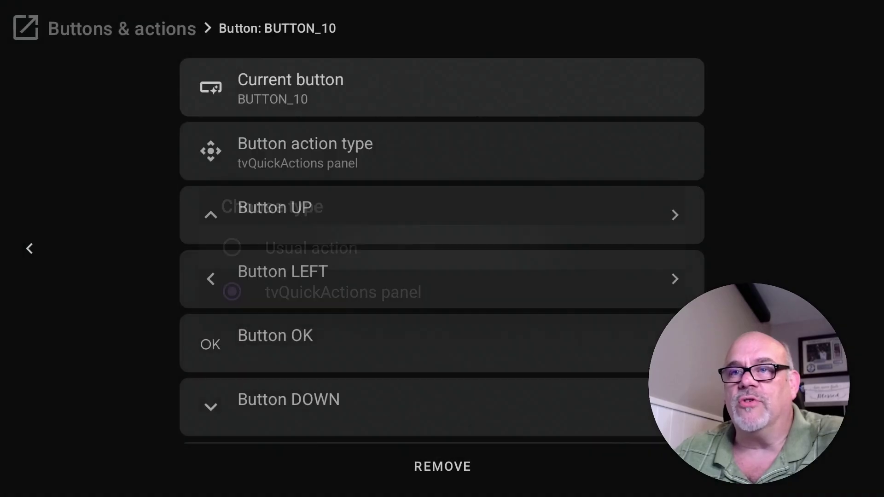
Assign the SportzX app to the Single press action of BUTTON_10
key("Down")
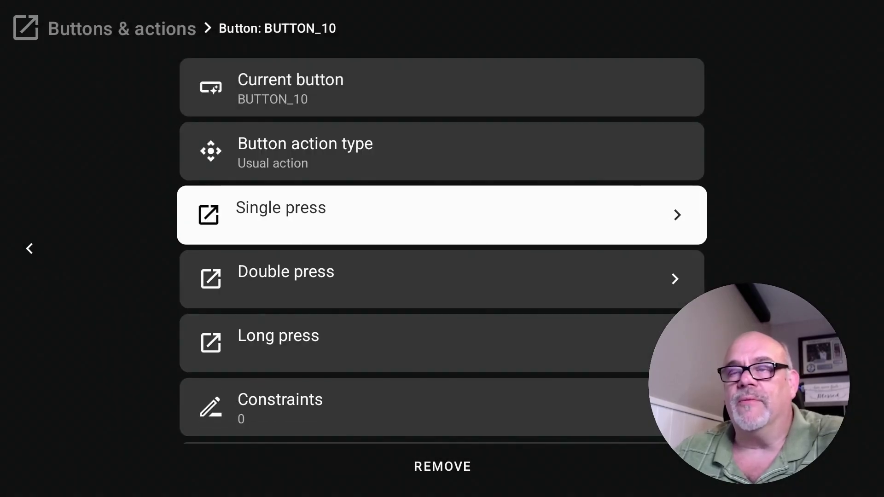
key("Return")
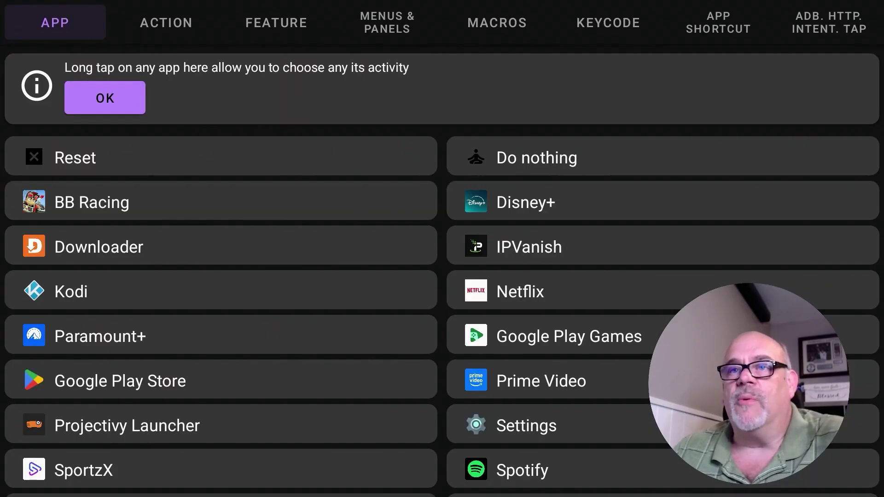
key("Down")
key("Down")
key("Down")
key("Down")
key("Down")
key("Down")
key("Down")
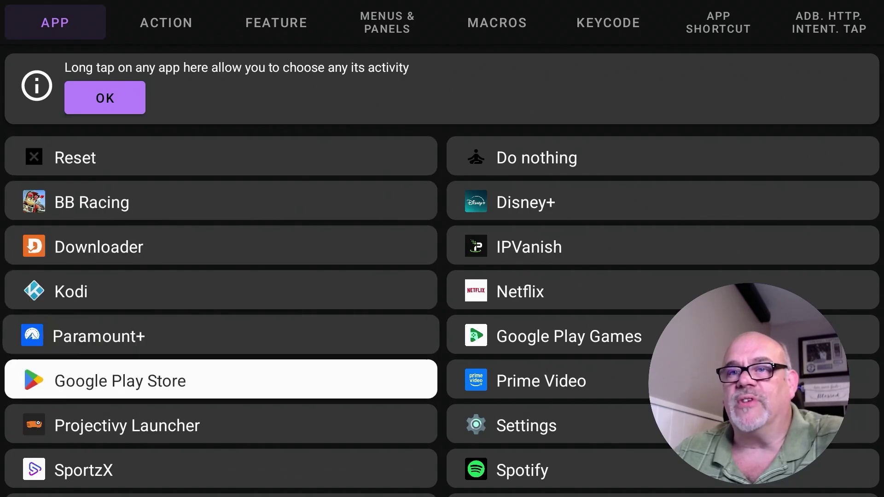
key("Down")
key("Down")
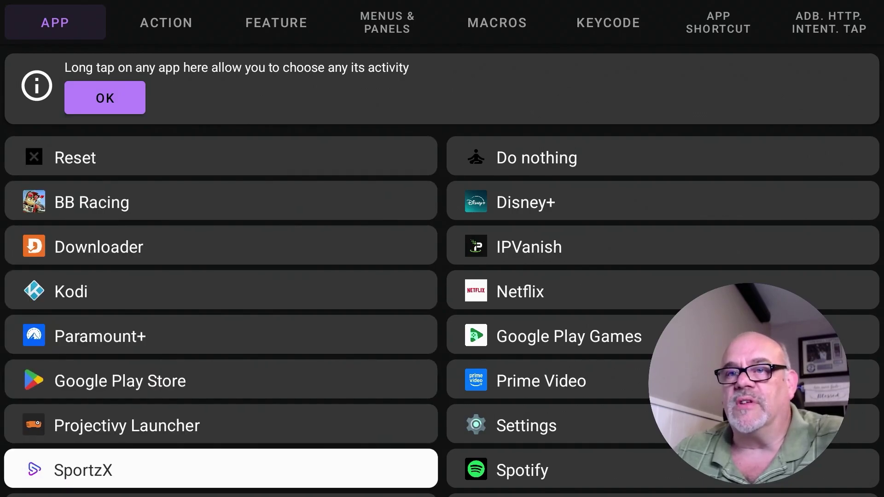
key("Return")
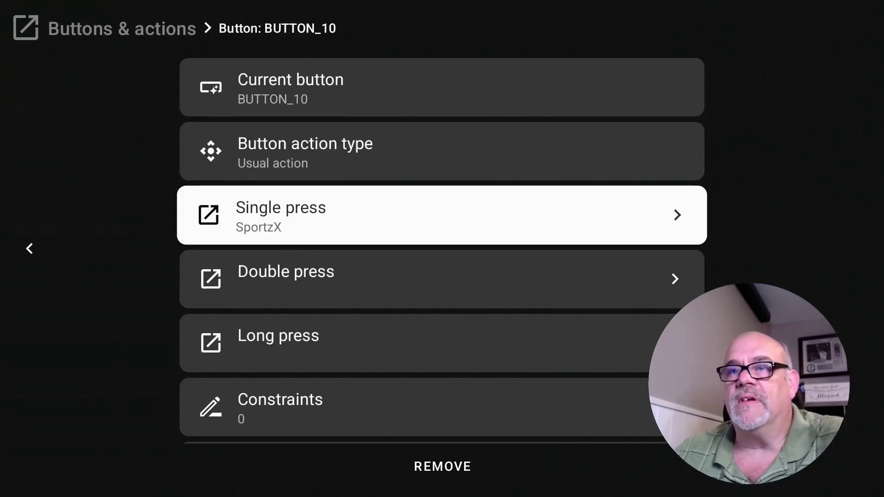
Return to the button list, add a further entry and register the remote's FEATURED_APP_1 button as its current button
key("Escape")
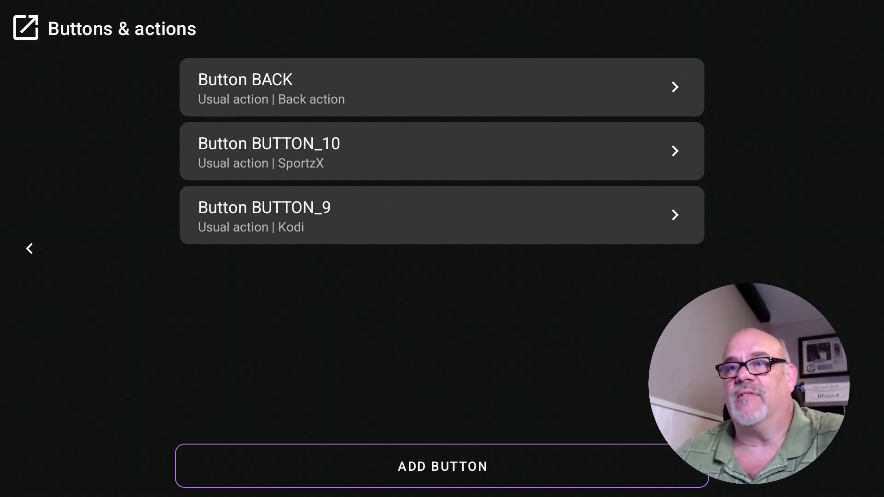
key("Down")
key("Down")
key("Down")
key("Down")
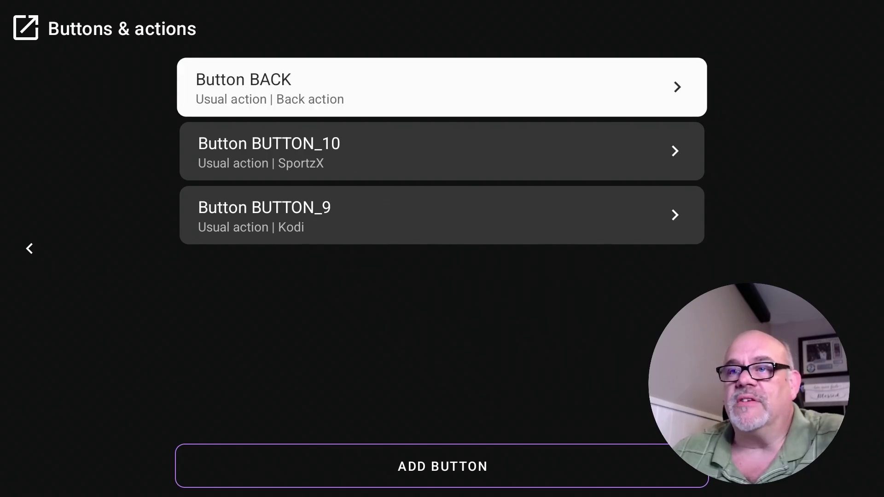
key("Return")
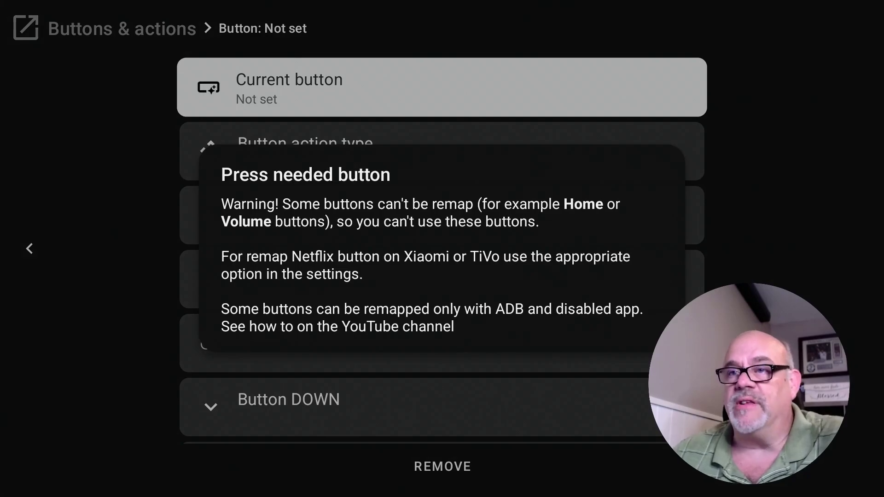
key("XF86Favorites")
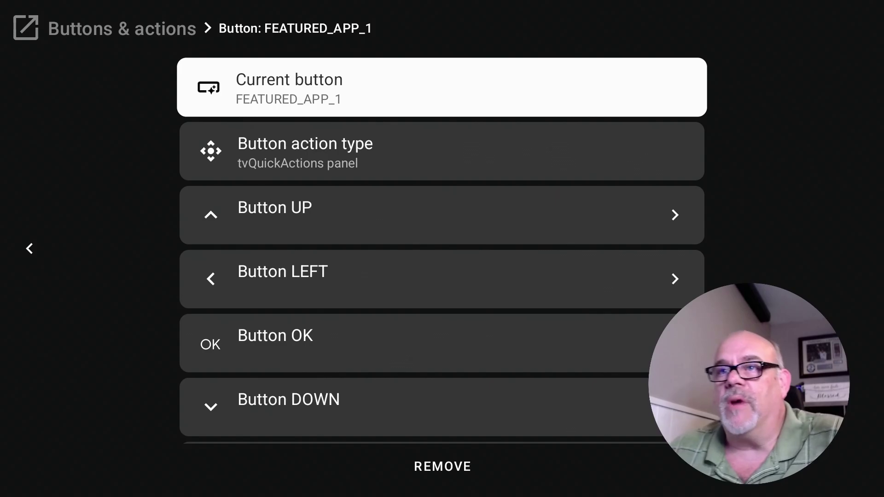
Set the action type of the FEATURED_APP_1 button to Usual action
key("Down")
key("Return")
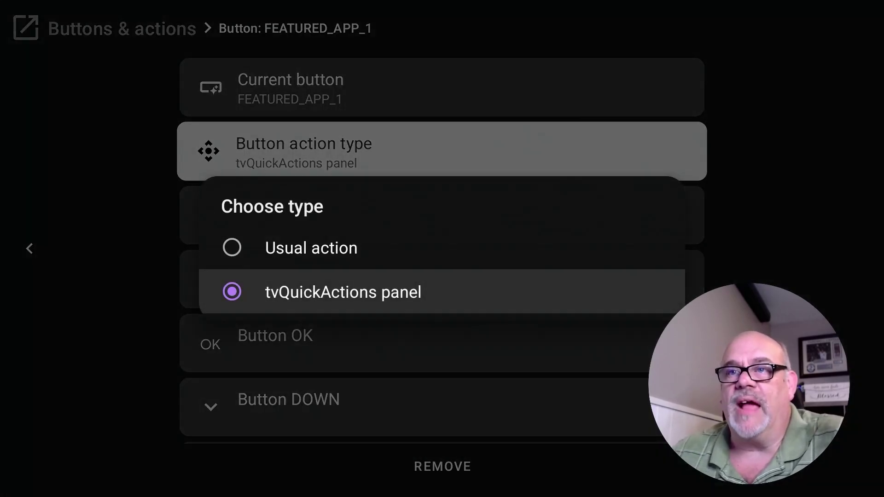
key("Up")
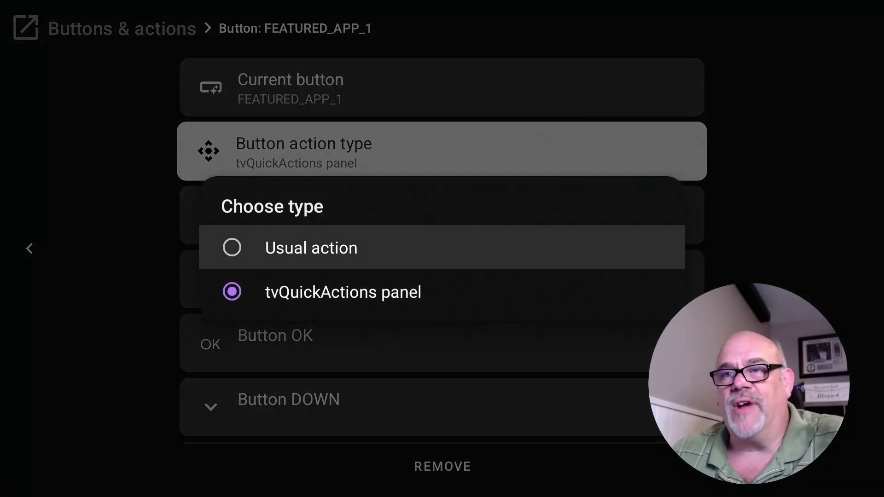
key("Return")
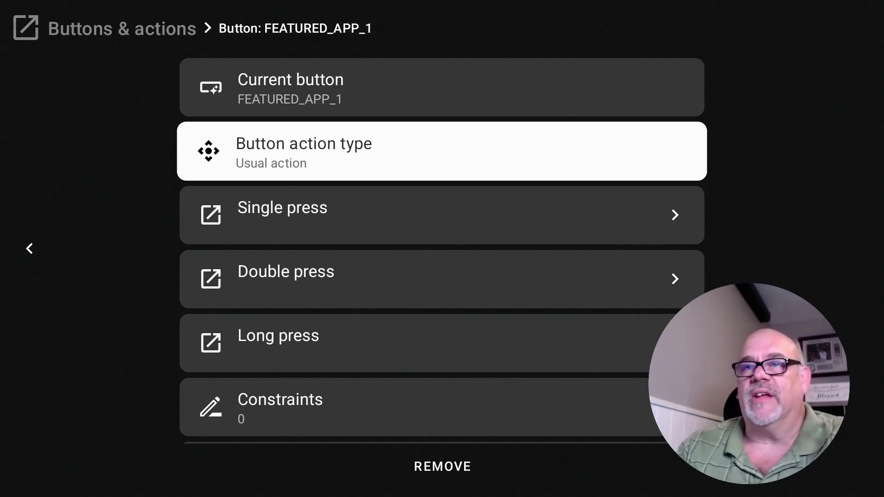
Set the Single press action of the FEATURED_APP_1 button to Do nothing
key("Down")
key("Down")
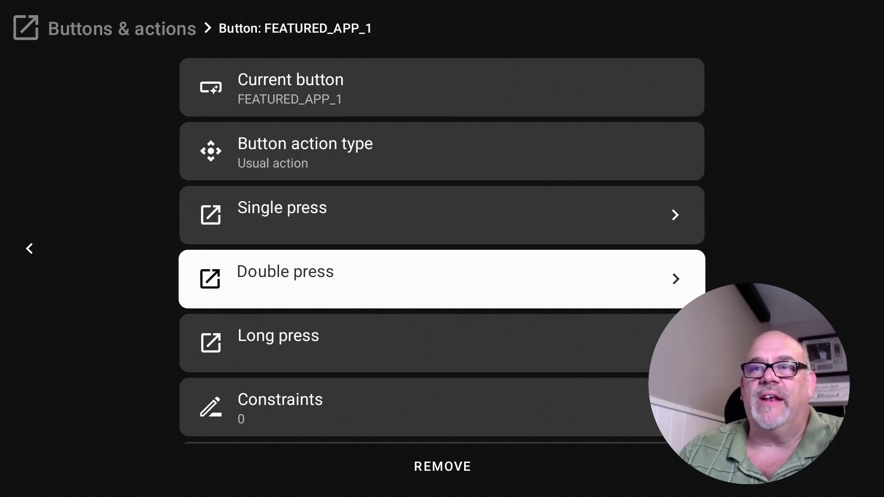
key("Up")
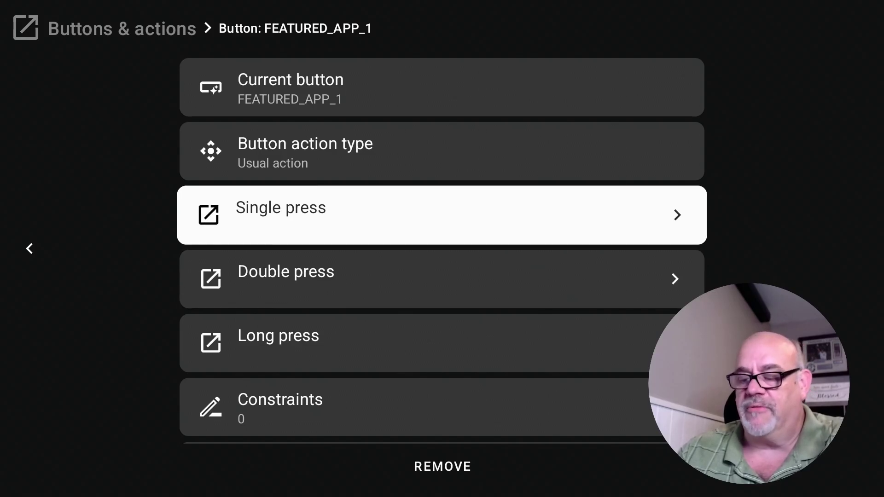
key("Down")
key("Up")
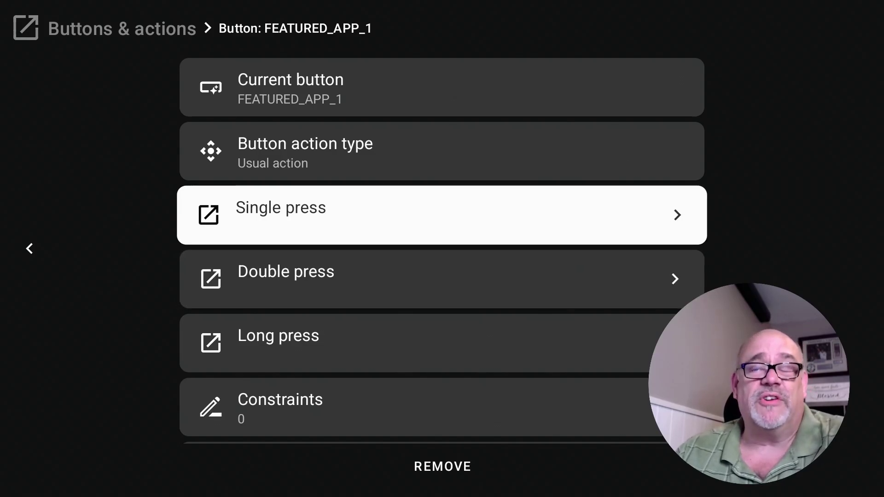
key("Return")
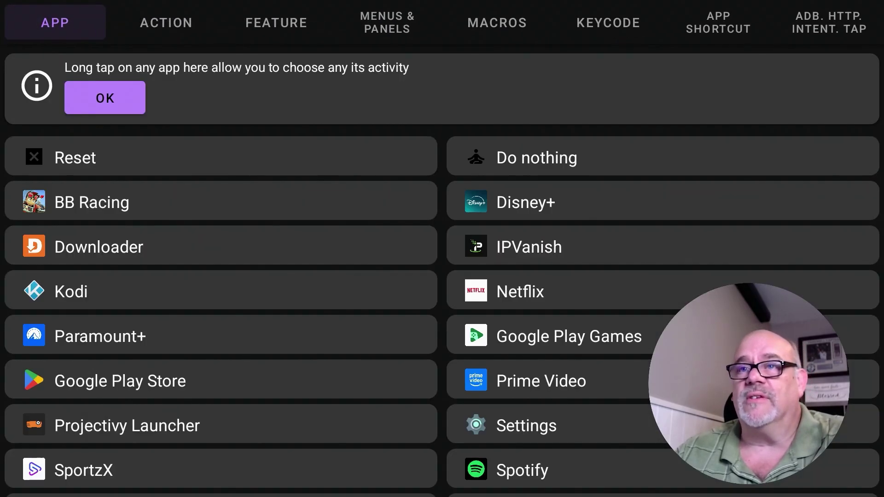
key("Down")
key("Right")
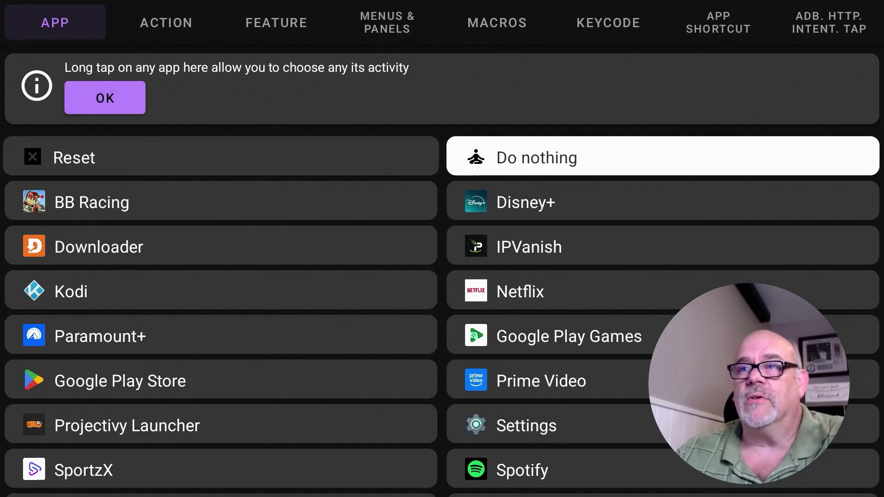
key("Return")
Set the Double press action of the FEATURED_APP_1 button to Do nothing
key("Down")
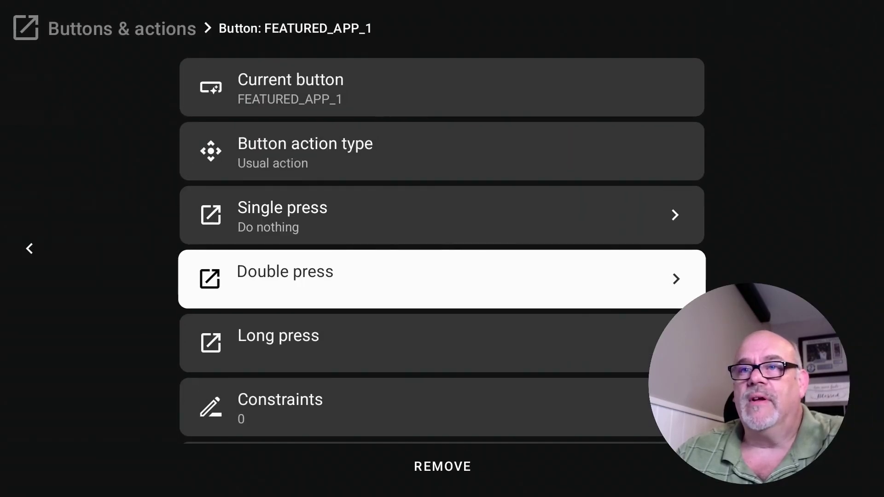
key("Return")
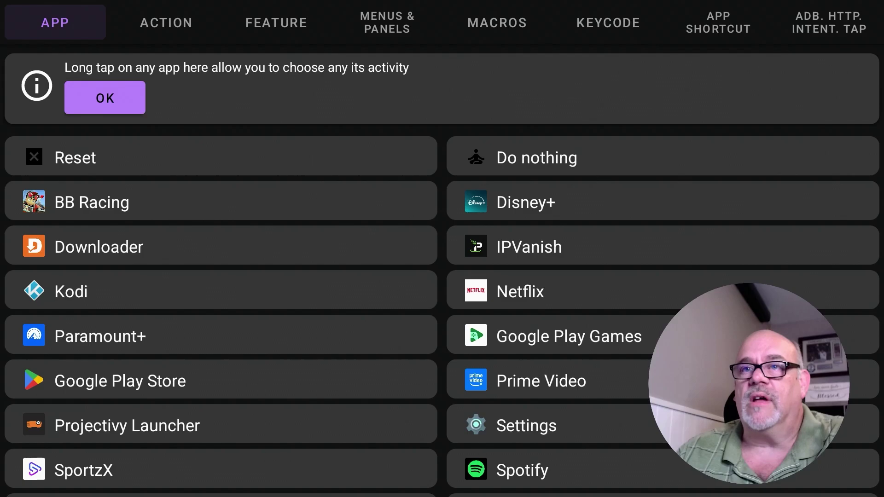
key("Down")
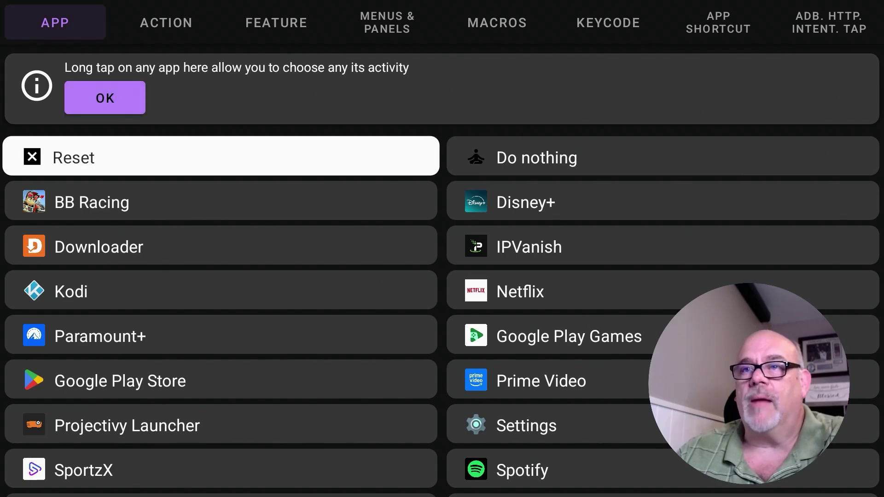
key("Right")
key("Return")
Assign the Projectivy Launcher app to the Long press action of the FEATURED_APP_1 button
key("Down")
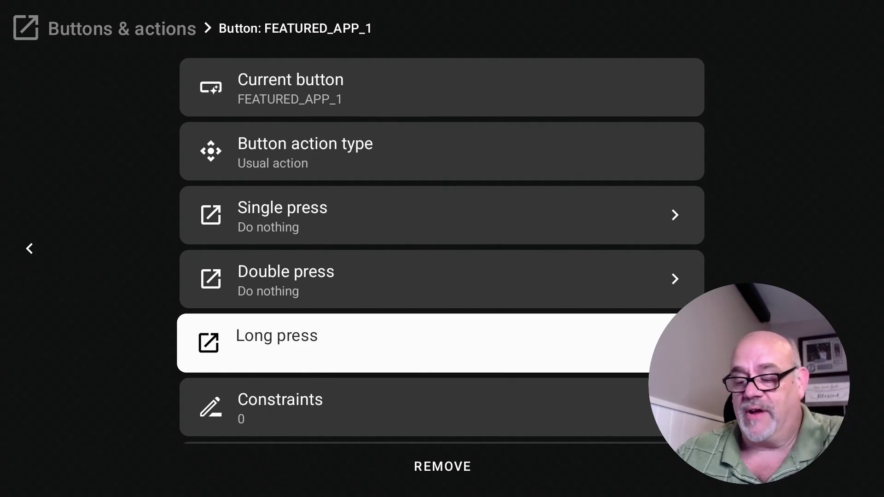
key("Return")
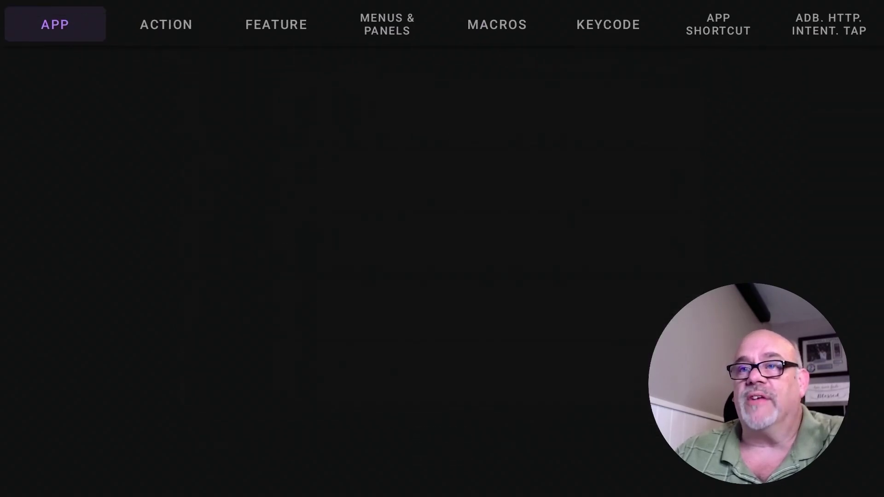
key("Down")
key("Down")
key("Down")
key("Down")
key("Down")
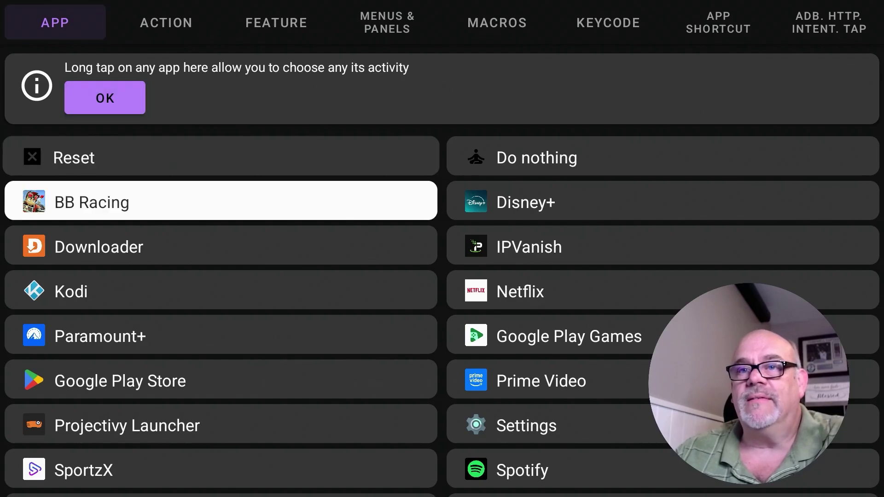
key("Down")
key("Down")
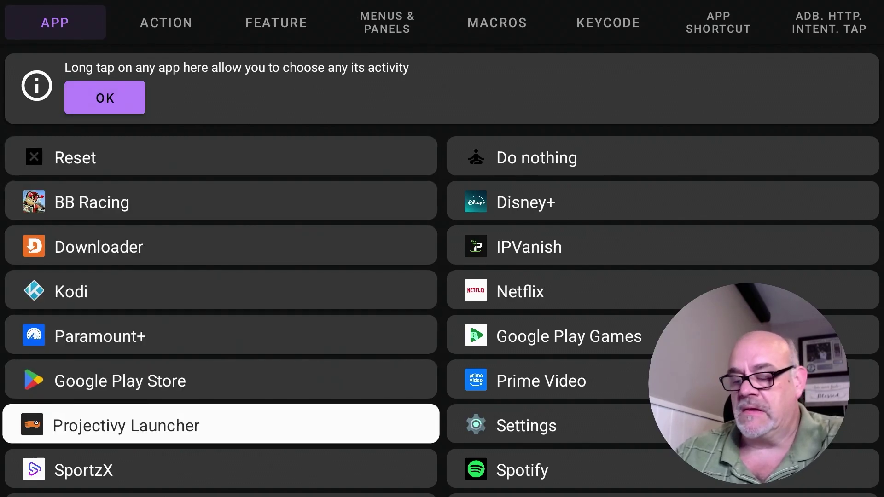
key("Return")
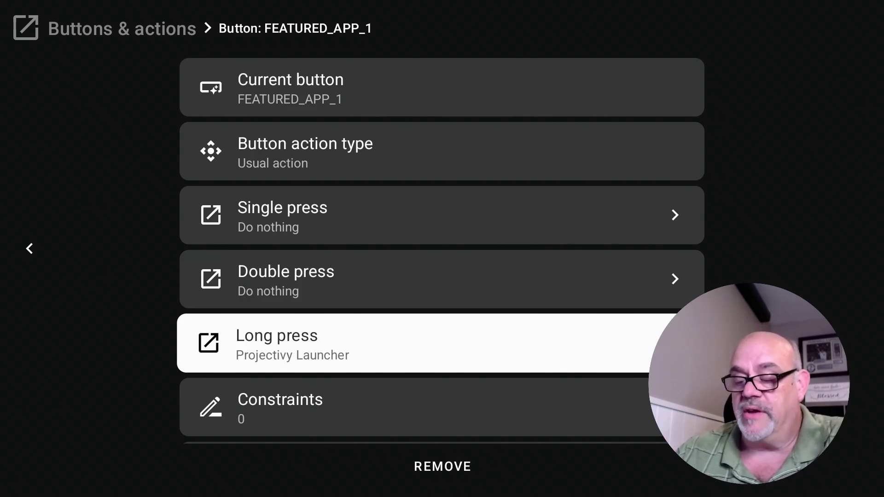
Test the remapped FEATURED_APP_1 button by launching Projectivy Launcher from the Google TV home screen and look through its Watch Next row
key("Home")
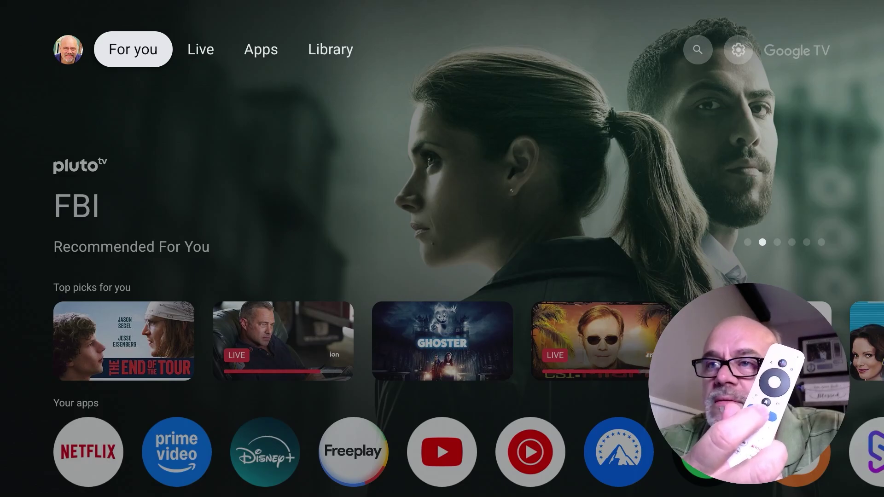
key("Home")
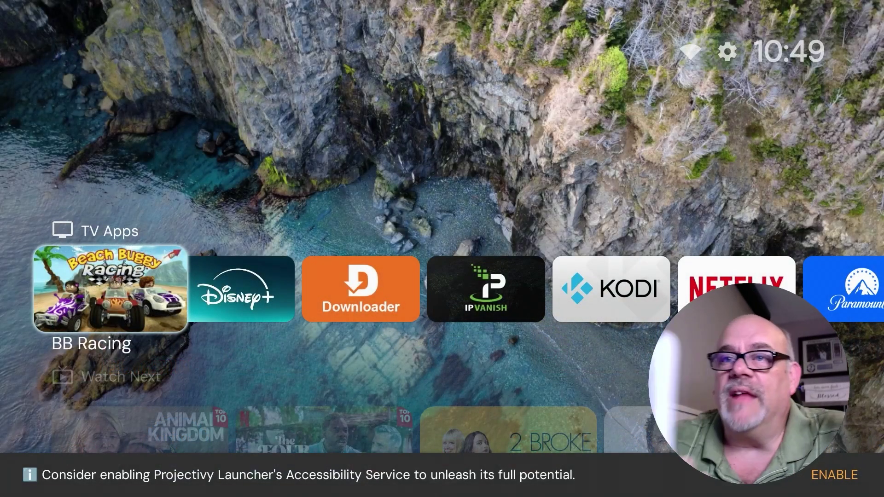
key("Down")
key("Down")
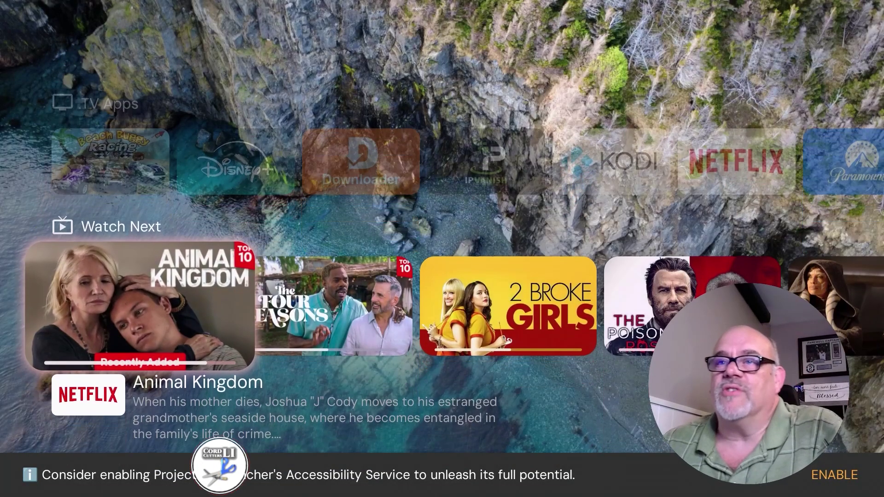
key("Up")
key("Up")
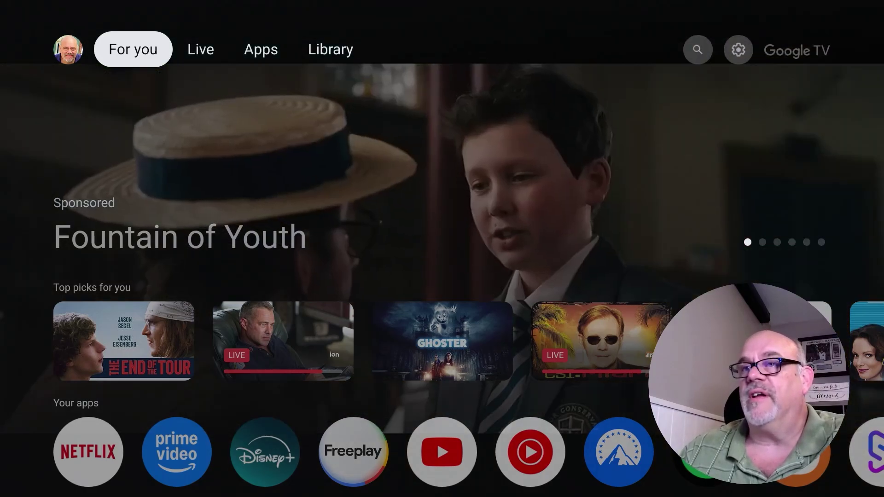
Restart the Google TV device and confirm the restart
key("Home")
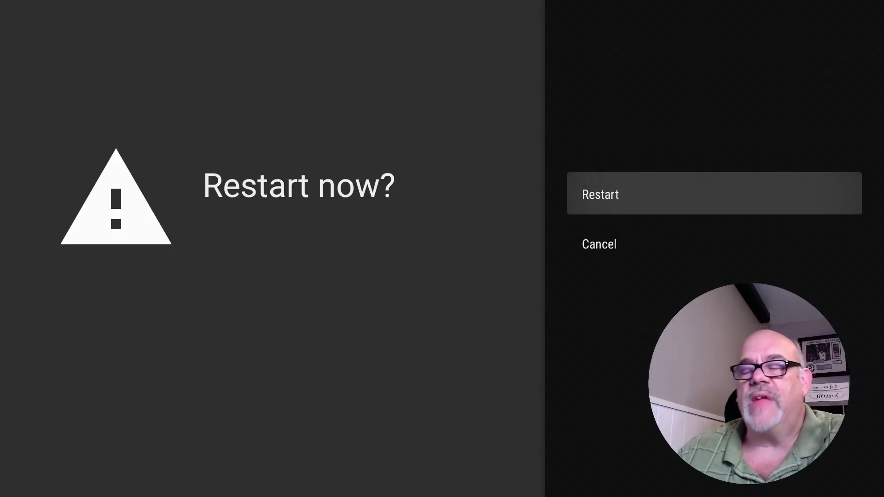
key("Return")
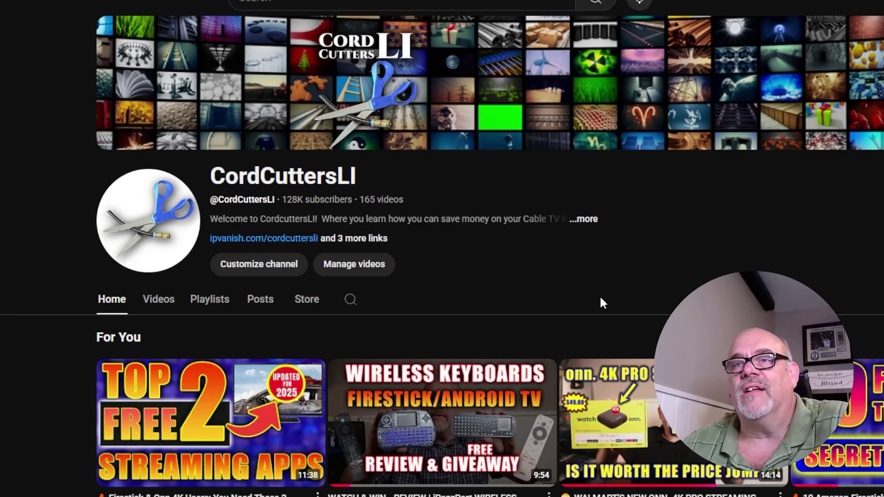
Switch to the CordCuttersLI channel on YouTube, expand the full onn. 4K Plus giveaway post and open its comments
left_click(261, 300)
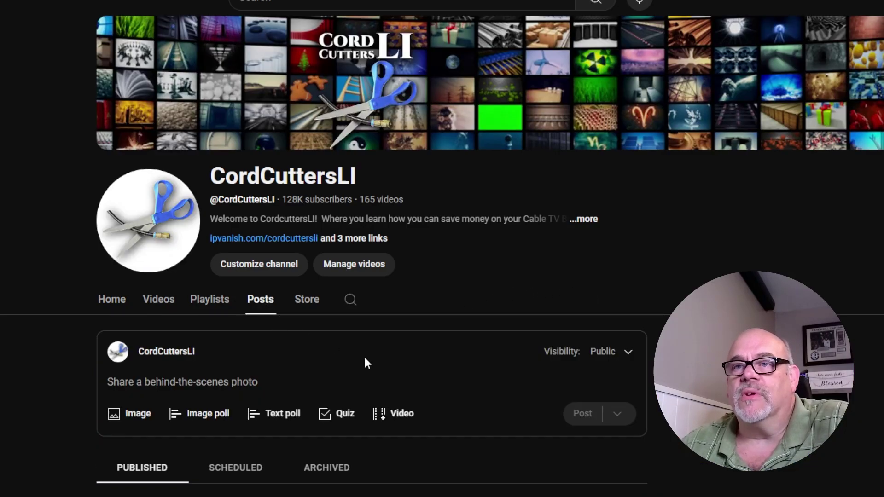
scroll(474, 407, "down", 8)
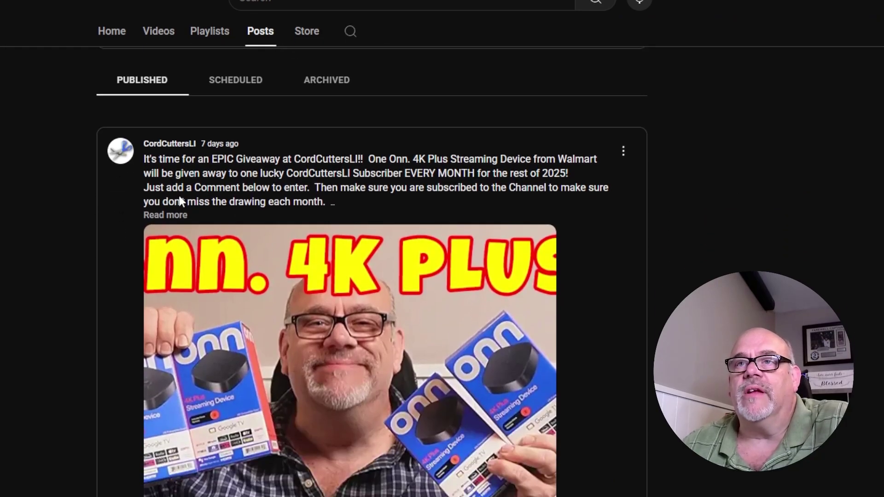
left_click(177, 216)
scroll(335, 227, "down", 1)
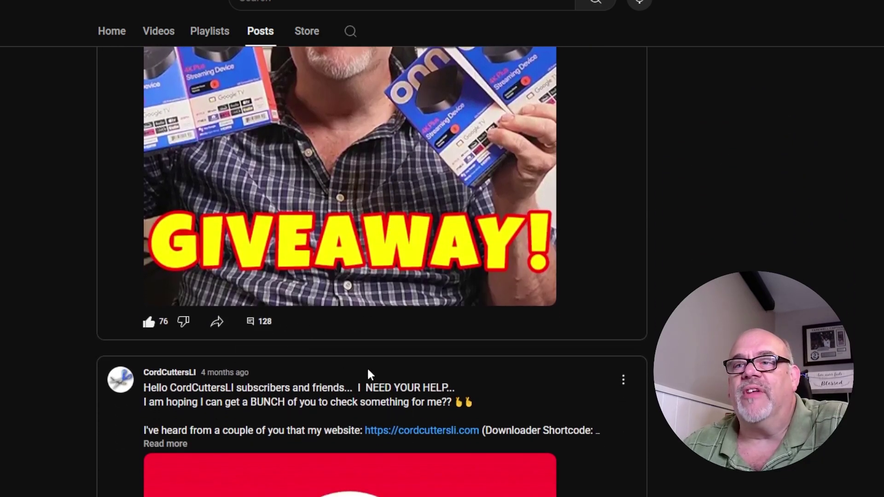
scroll(339, 363, "up", 1)
left_click(253, 389)
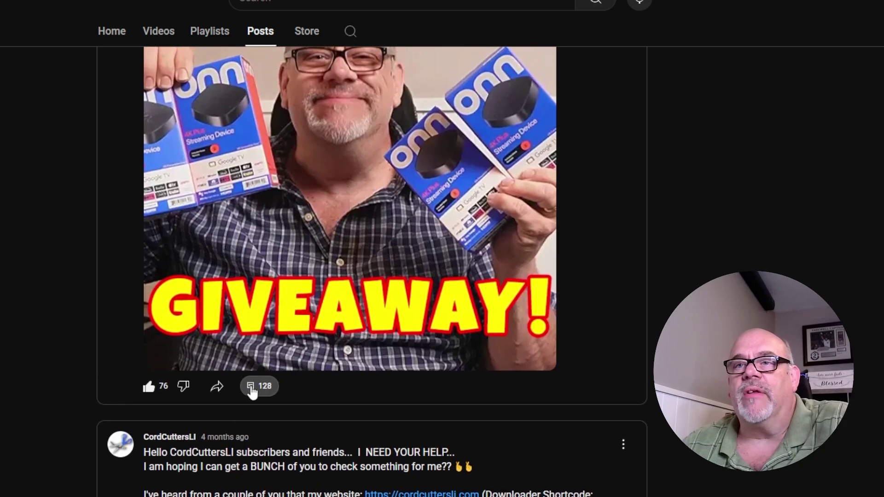
Look through the viewer comments entered under the onn. 4K Plus giveaway post
scroll(403, 377, "down", 5)
scroll(404, 378, "down", 12)
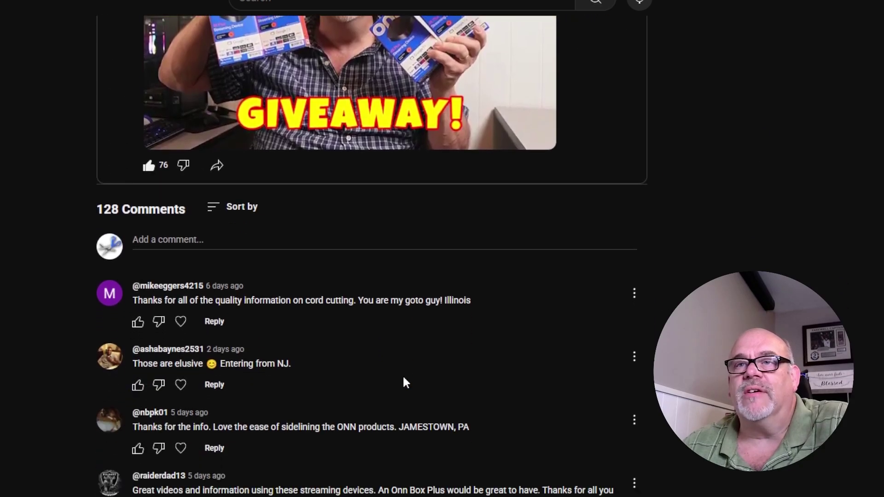
scroll(409, 376, "down", 14)
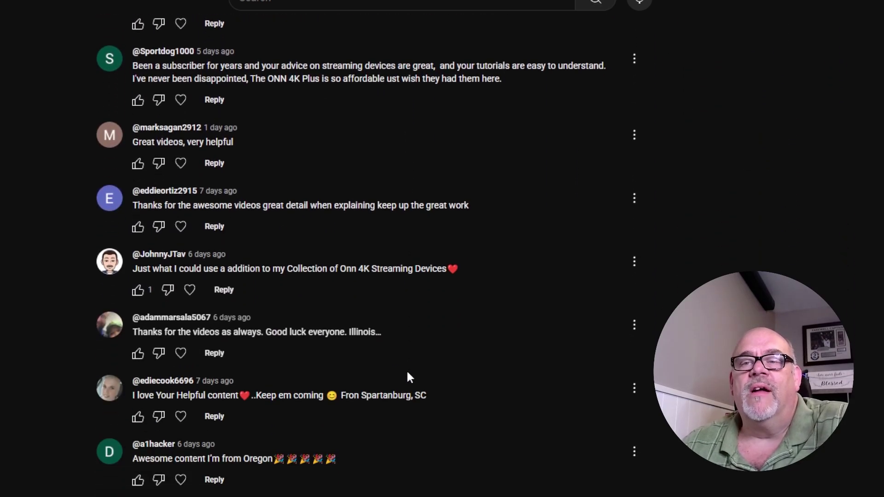
scroll(409, 377, "down", 14)
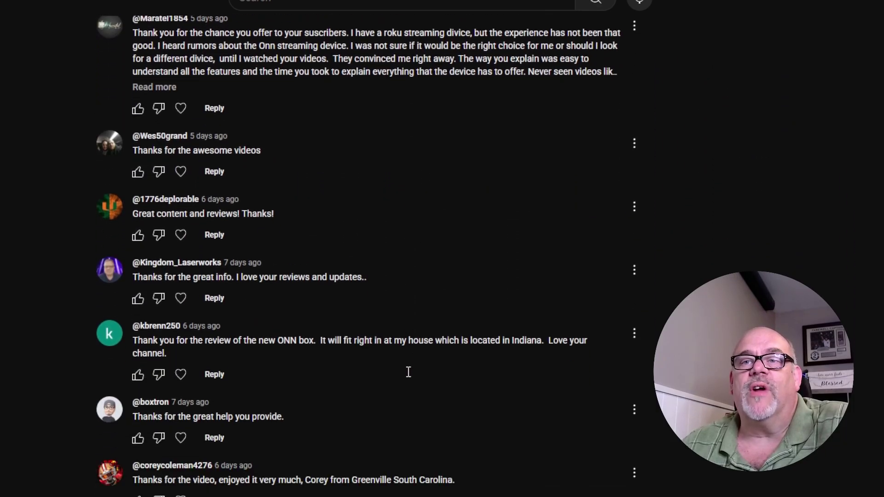
scroll(409, 377, "down", 14)
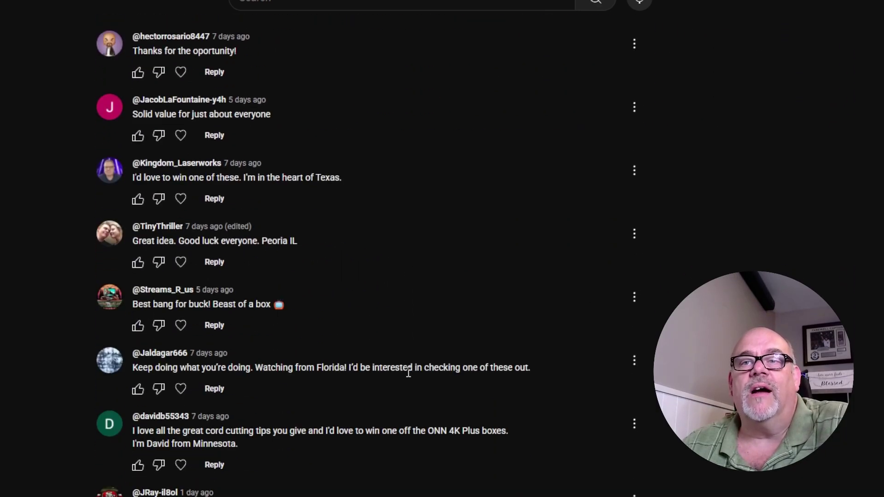
scroll(409, 377, "down", 10)
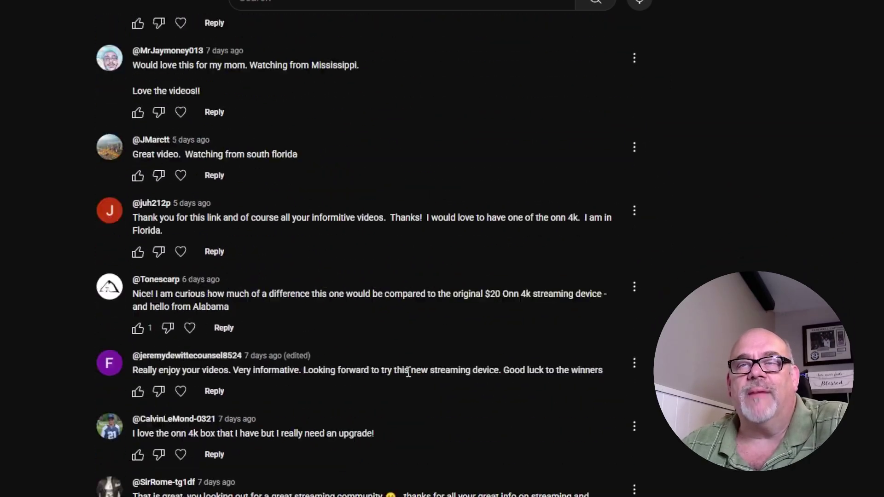
scroll(408, 372, "up", 15)
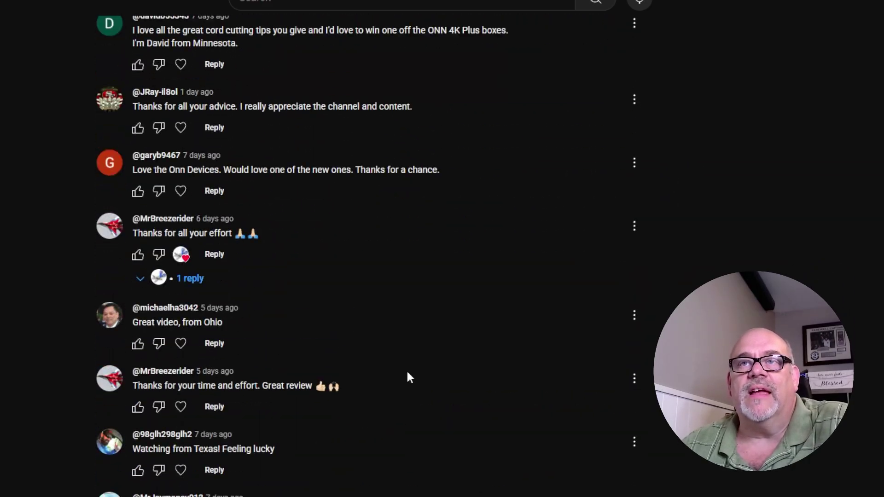
scroll(408, 373, "up", 15)
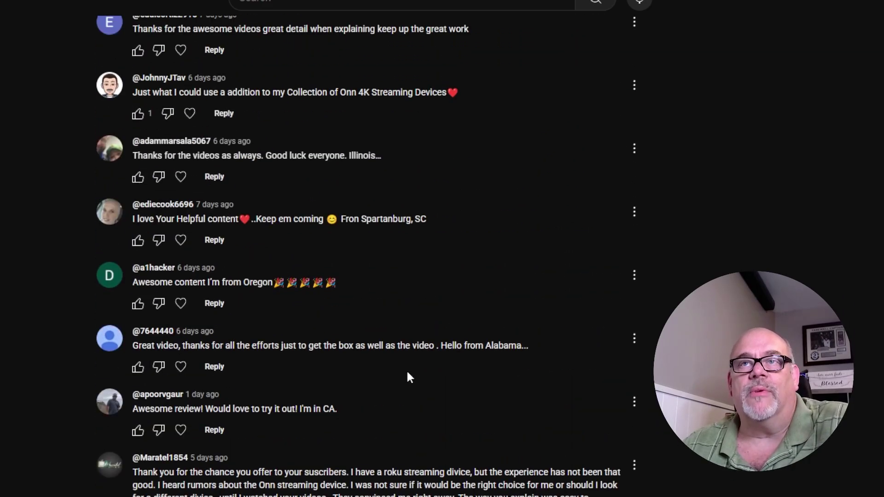
scroll(407, 371, "down", 4)
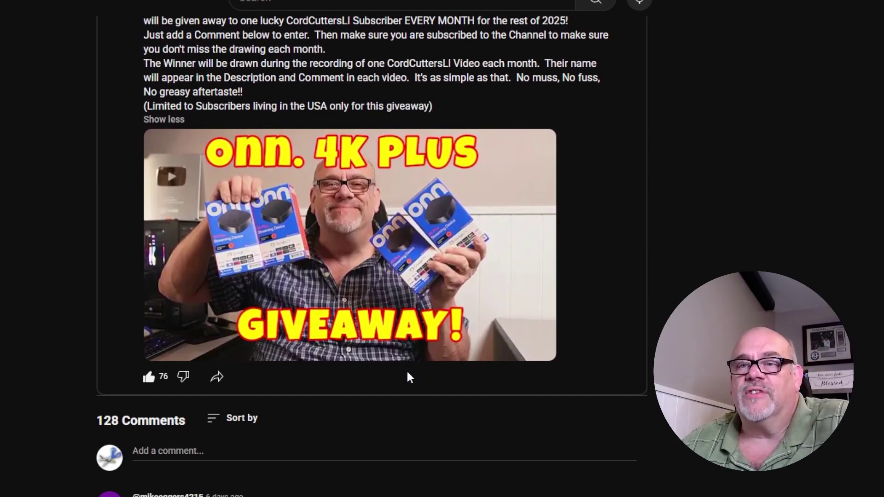
Review the giveaway post's rules, highlighting the text that limits entry to subscribers living in the USA
scroll(407, 377, "up", 3)
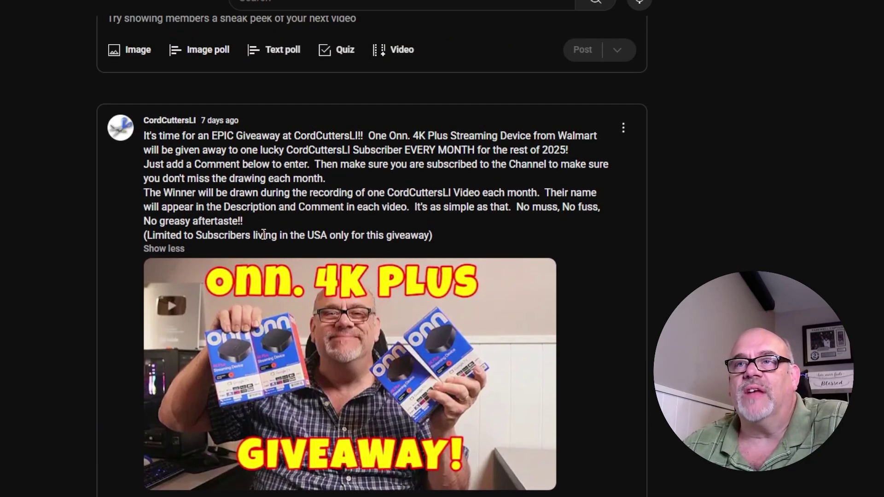
left_click_drag(263, 235, 405, 236)
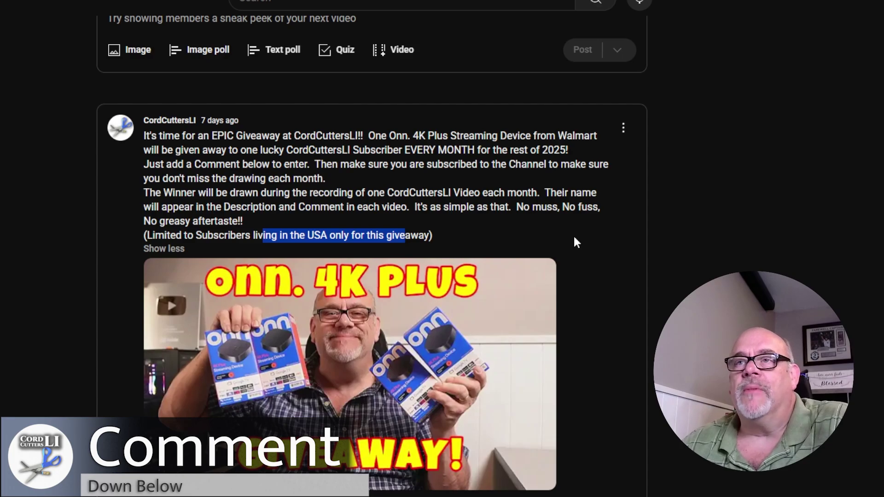
scroll(573, 234, "down", 4)
scroll(553, 299, "down", 1)
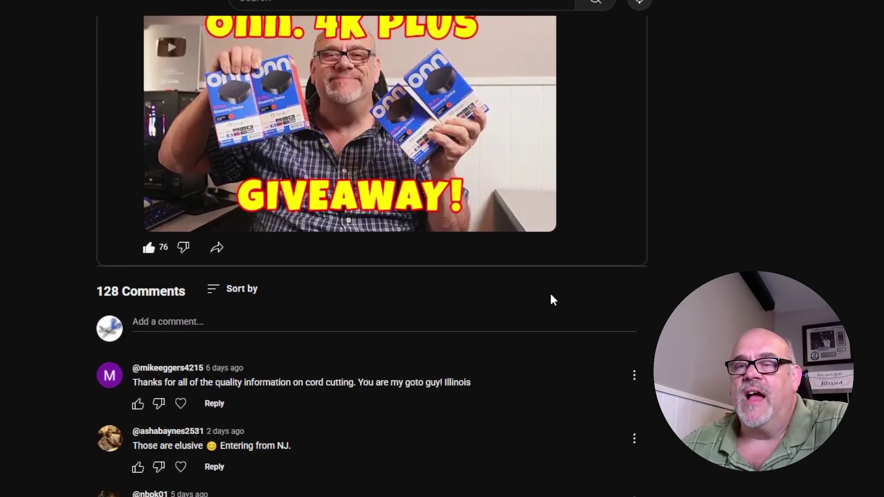
scroll(553, 299, "up", 7)
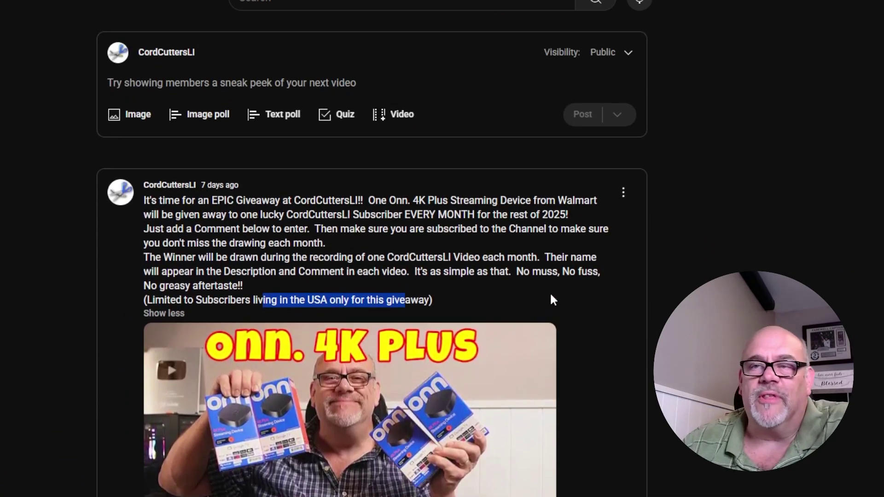